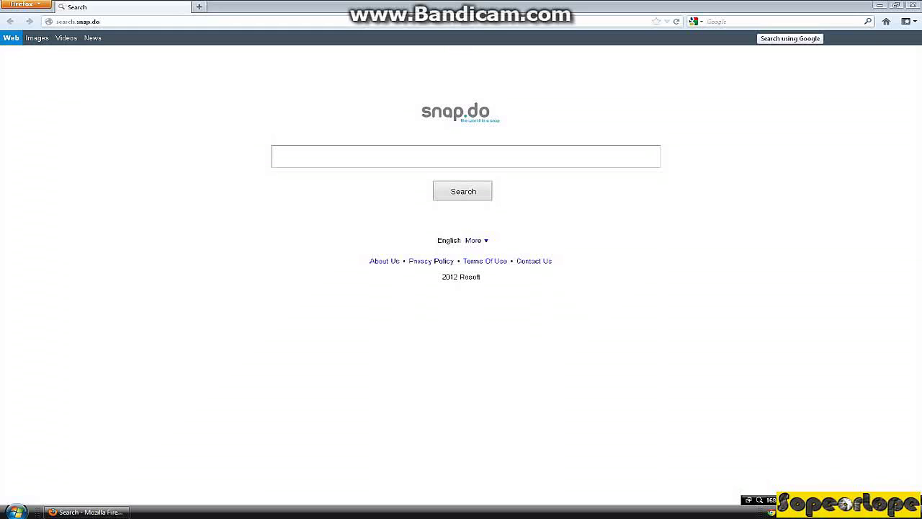
Search the web for "emulator zone".
{"action": "left_click", "coordinate": [746, 21]}
{"action": "type", "text": "e"}
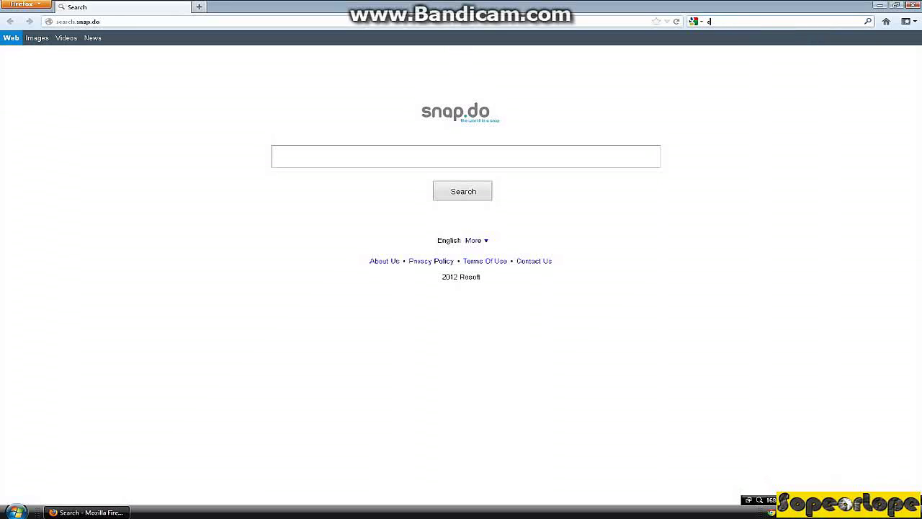
{"action": "type", "text": "mulator zone"}
{"action": "key", "text": "Return"}
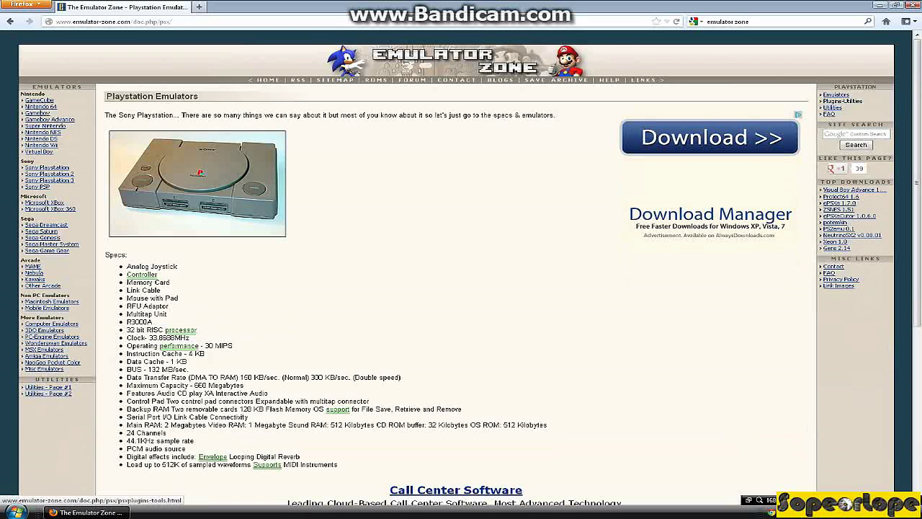
Download ePSXe 1.7.0 from the list of PlayStation emulators, saving epsxe170.zip as a file.
{"action": "scroll", "coordinate": [461, 259], "scroll_direction": "down", "scroll_amount": 6}
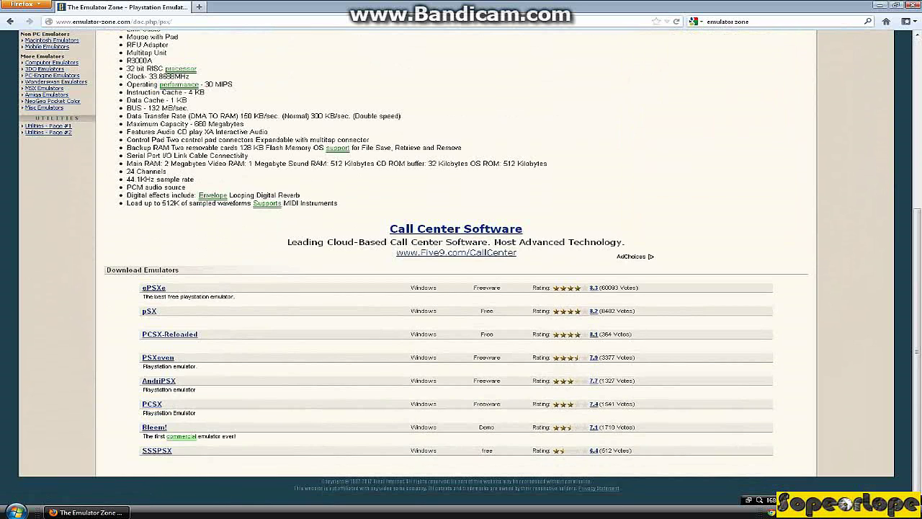
{"action": "left_click", "coordinate": [154, 287]}
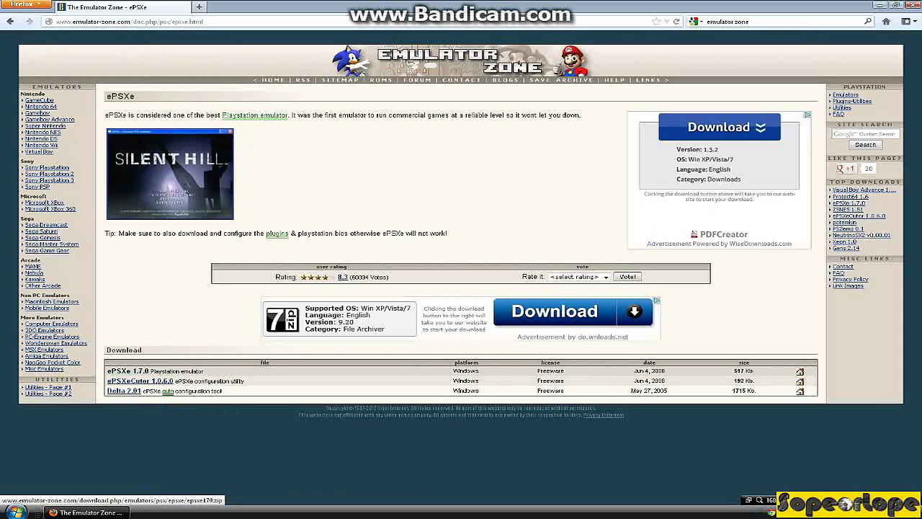
{"action": "left_click", "coordinate": [127, 370]}
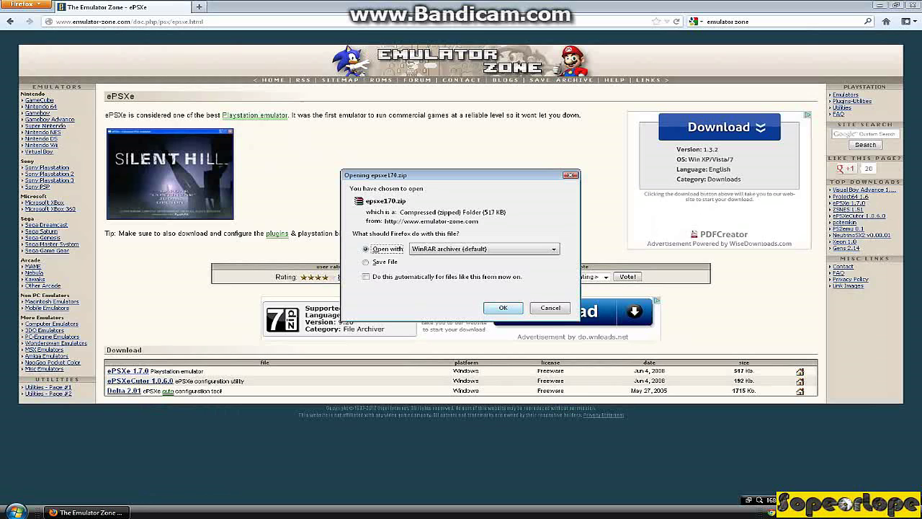
{"action": "left_click", "coordinate": [365, 261]}
{"action": "left_click", "coordinate": [503, 307]}
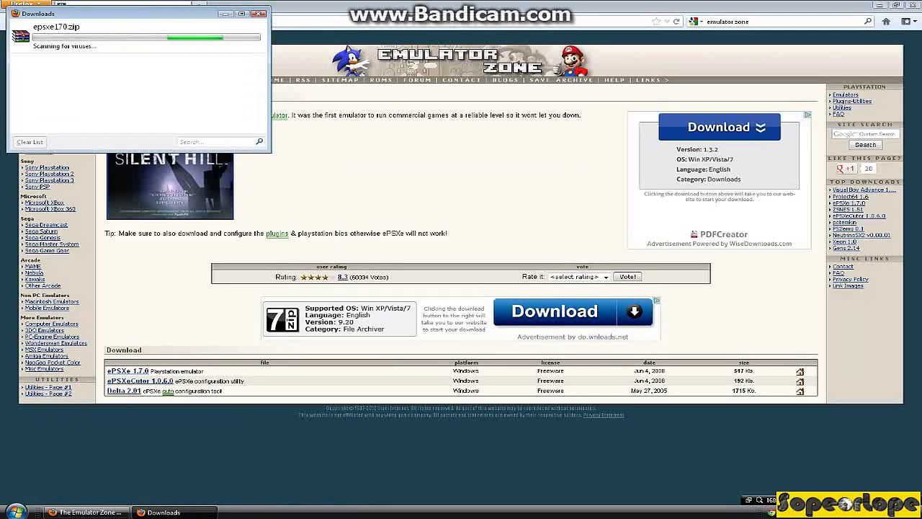
{"action": "left_click", "coordinate": [225, 14]}
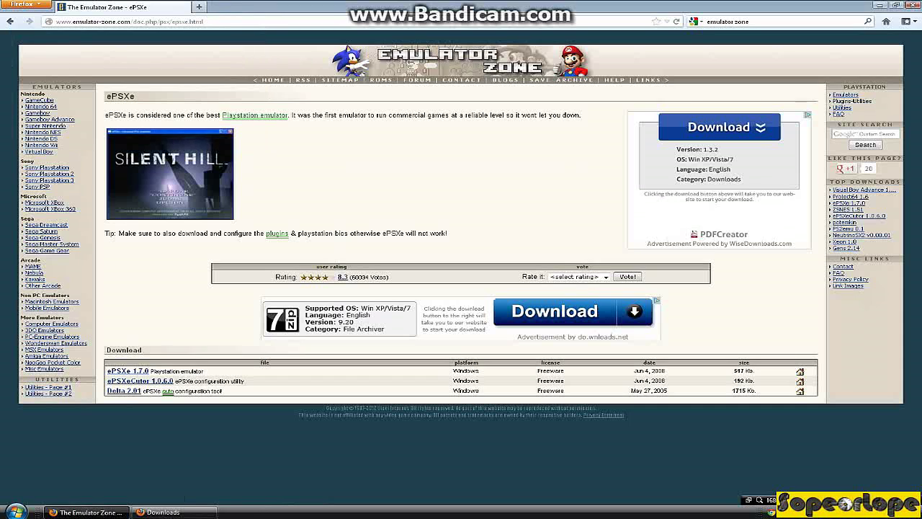
Save Aldos memorycard manager 1.3 and Pete's GPU Plugins 1.77 from the PlayStation Plugins-Utilities page.
{"action": "left_click", "coordinate": [851, 101]}
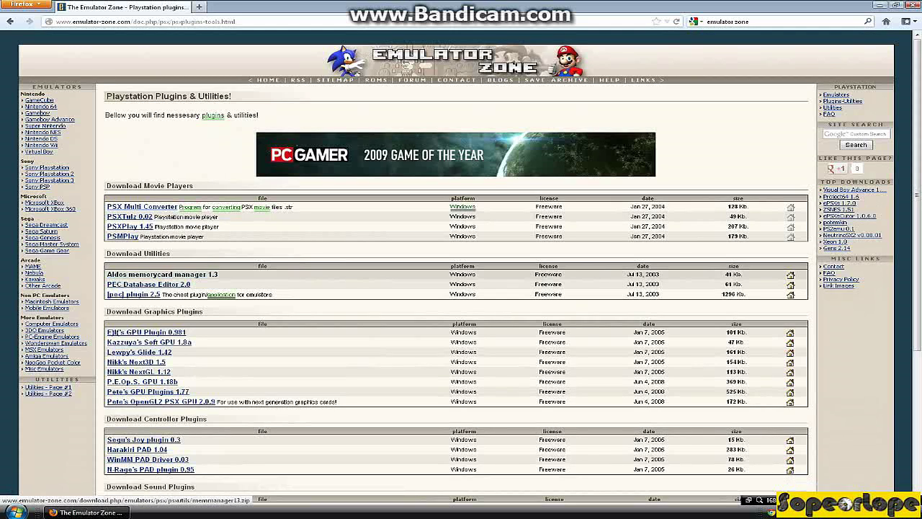
{"action": "left_click", "coordinate": [162, 274]}
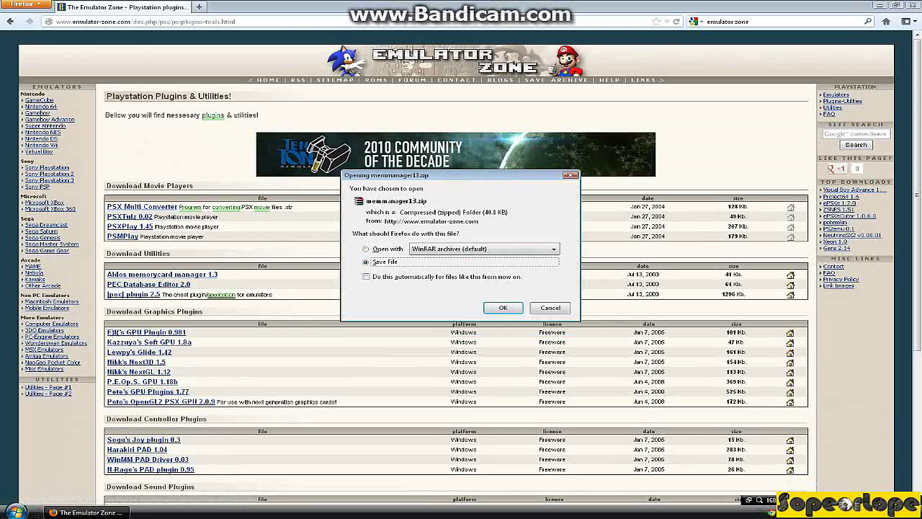
{"action": "key", "text": "Return"}
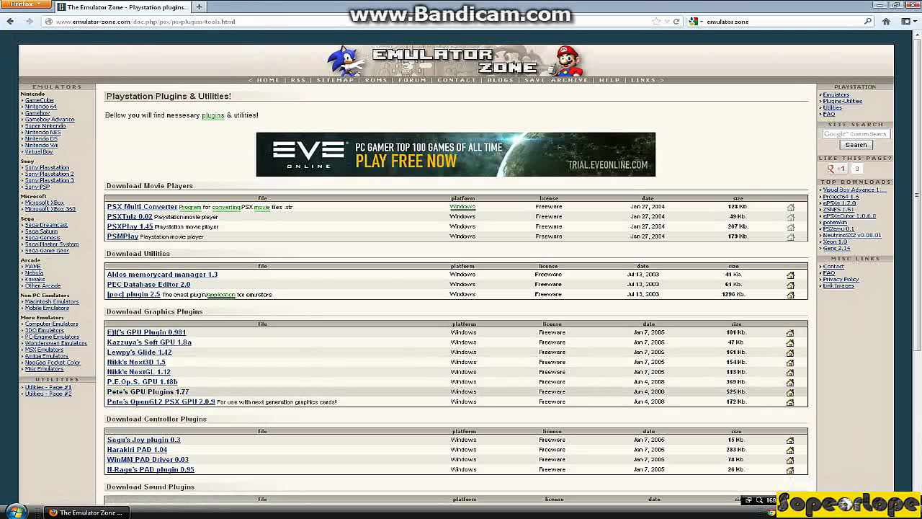
{"action": "left_click", "coordinate": [147, 391]}
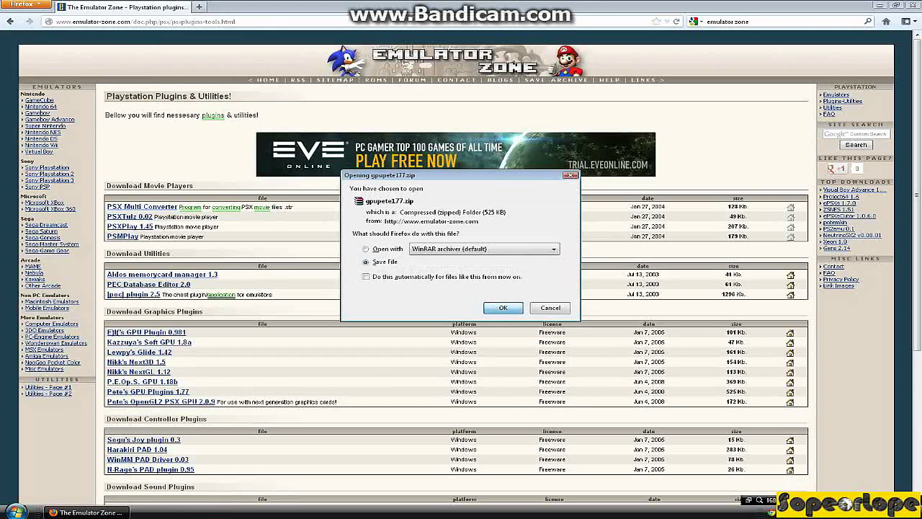
{"action": "key", "text": "Return"}
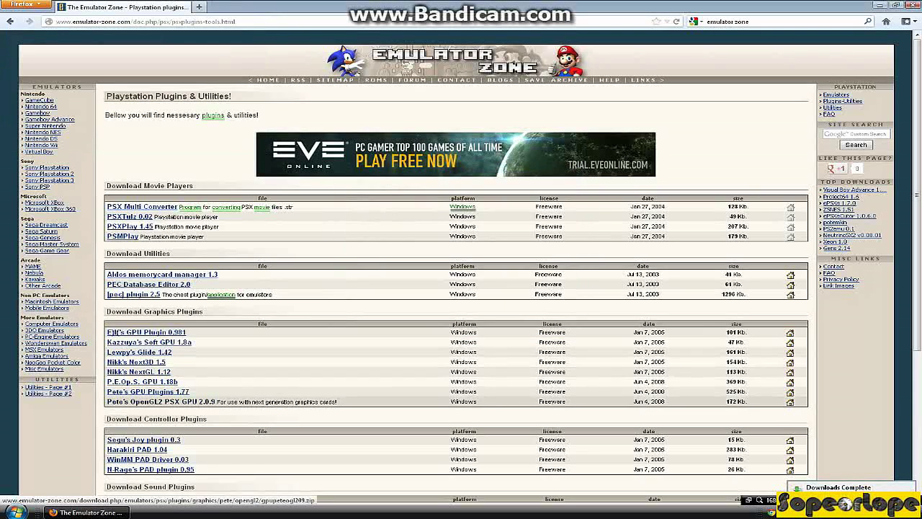
Save the Eternal SPU 1.50 beta2 sound plugin and the P.E.Op.S. CDR 1.4 CD plugin.
{"action": "scroll", "coordinate": [461, 266], "scroll_direction": "down", "scroll_amount": 4}
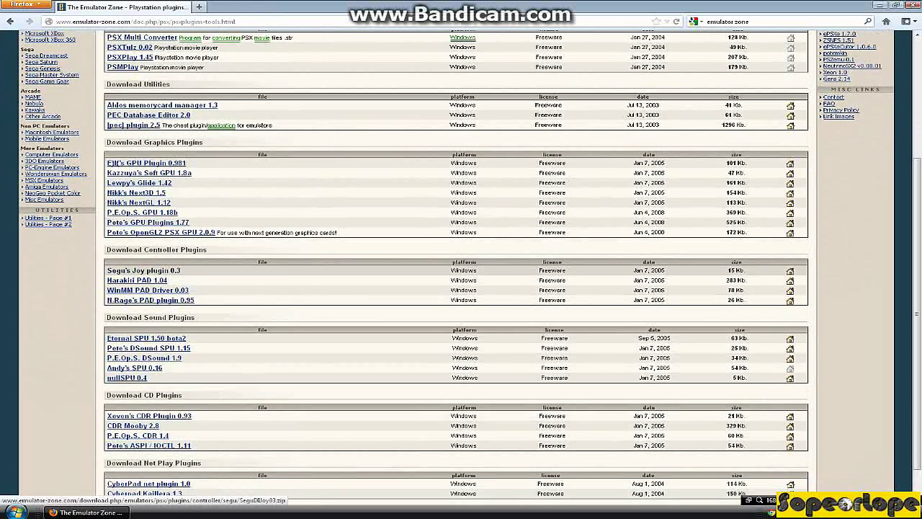
{"action": "scroll", "coordinate": [144, 270], "scroll_direction": "down", "scroll_amount": 1}
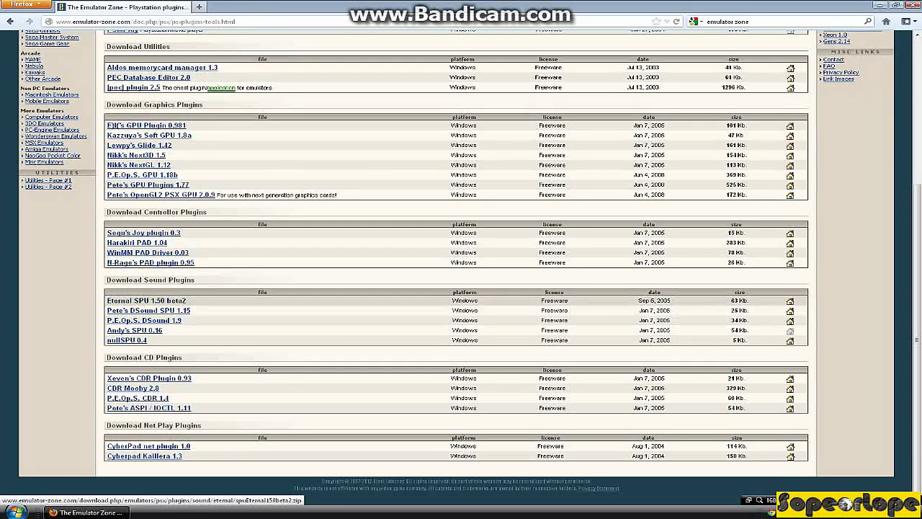
{"action": "left_click", "coordinate": [146, 300]}
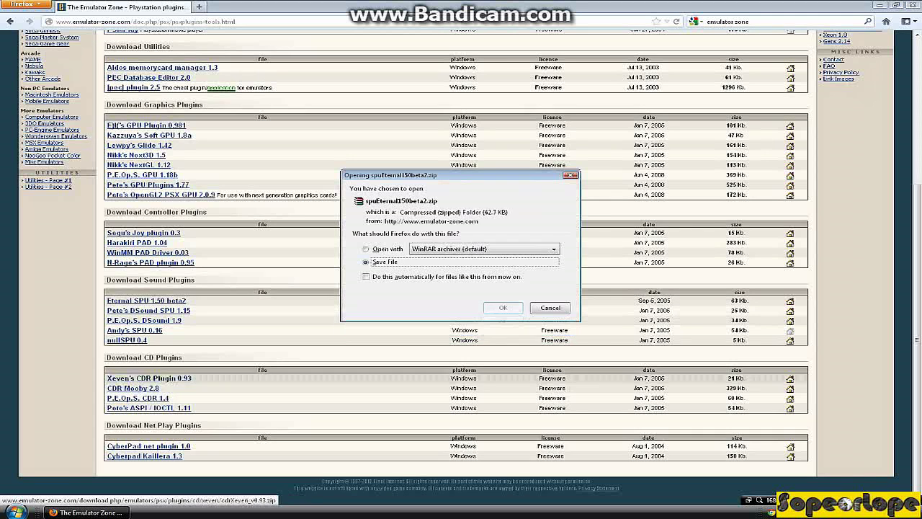
{"action": "left_click", "coordinate": [503, 306]}
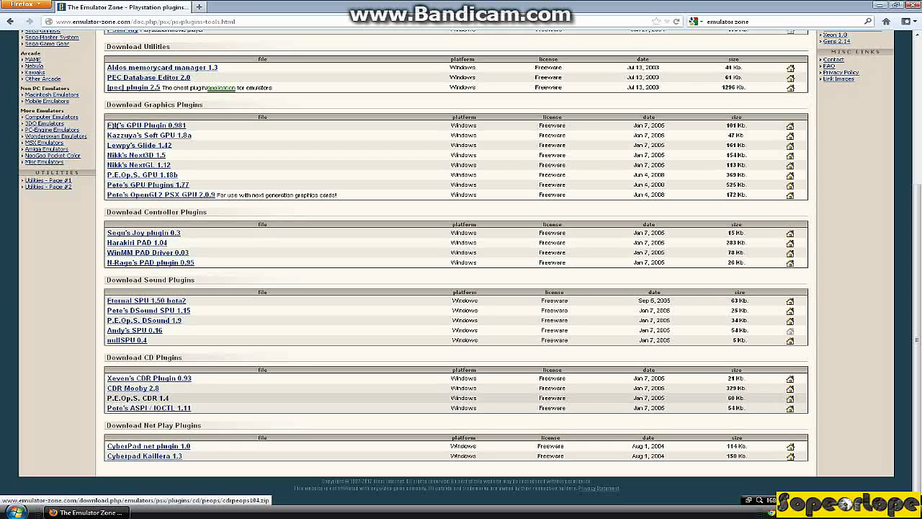
{"action": "left_click", "coordinate": [137, 398]}
{"action": "key", "text": "Return"}
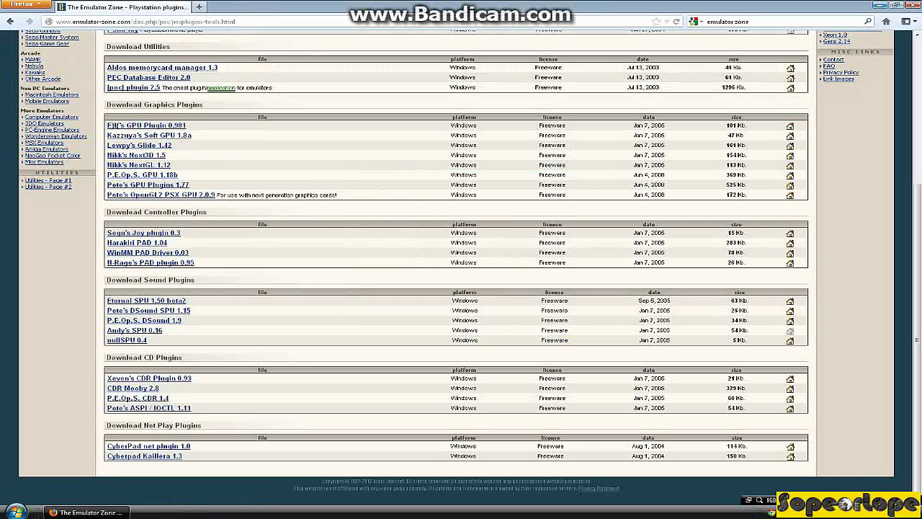
Open the browser's download list and place it over the empty middle area of the desktop.
{"action": "left_click", "coordinate": [878, 5]}
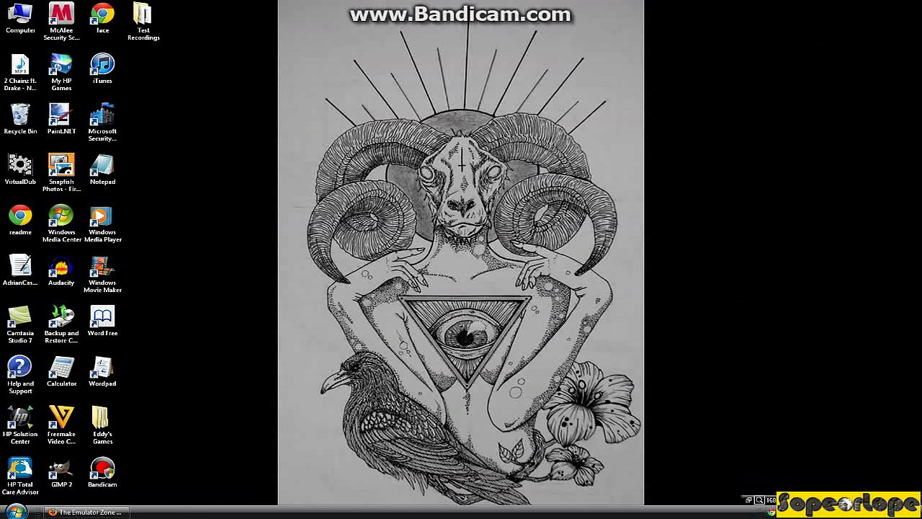
{"action": "left_click", "coordinate": [86, 511]}
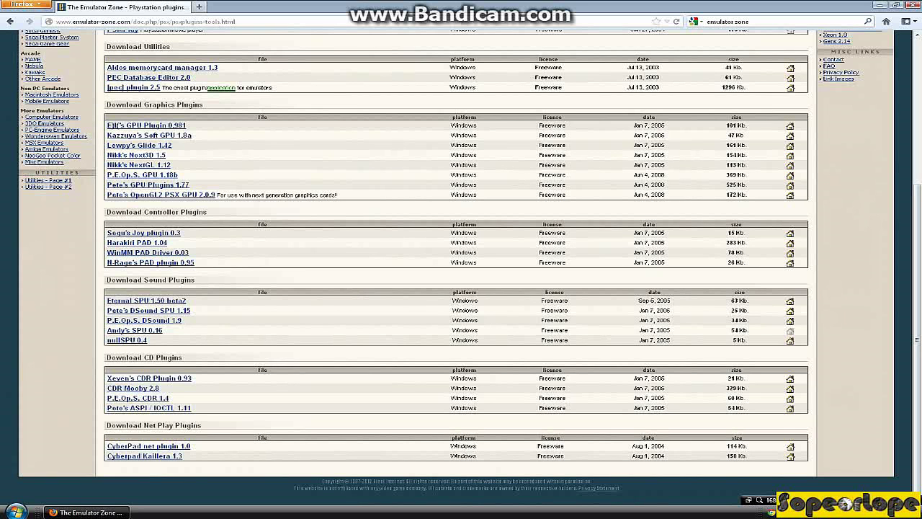
{"action": "left_click", "coordinate": [22, 4]}
{"action": "left_click", "coordinate": [167, 37]}
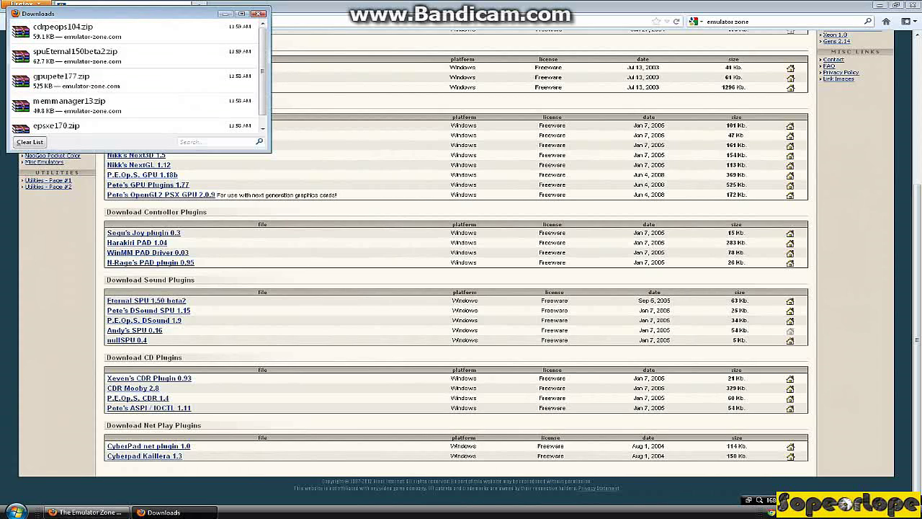
{"action": "left_click", "coordinate": [879, 5]}
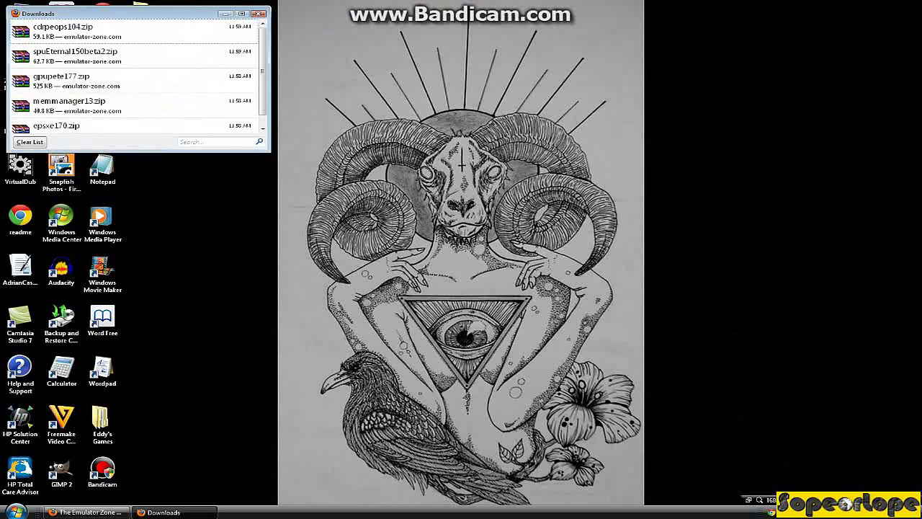
{"action": "left_click_drag", "start_coordinate": [130, 13], "coordinate": [606, 70]}
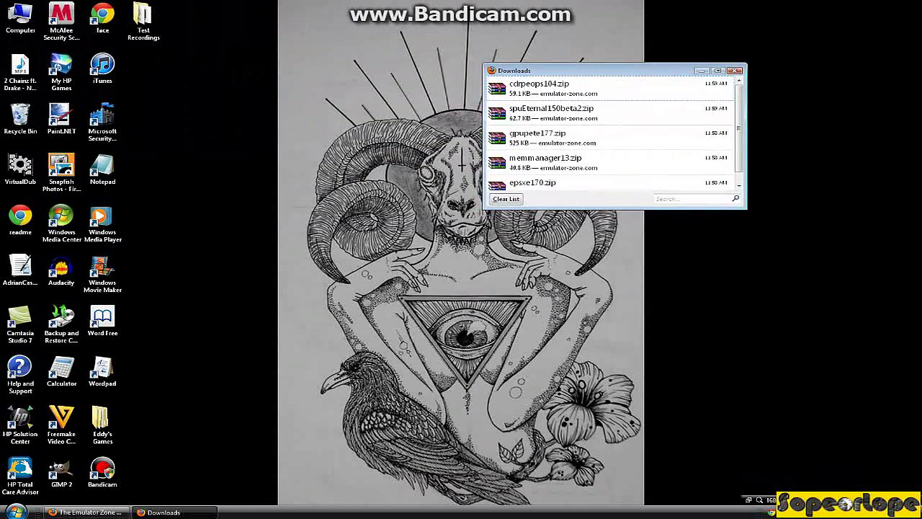
Put the epsxe170, memmanager13, gpupete177, spuEternal150beta2 and cdrpeops104 archives from the download list onto the desktop.
{"action": "left_click_drag", "start_coordinate": [533, 183], "coordinate": [102, 216]}
{"action": "left_click_drag", "start_coordinate": [545, 158], "coordinate": [102, 274]}
{"action": "left_click_drag", "start_coordinate": [537, 134], "coordinate": [143, 173]}
{"action": "left_click_drag", "start_coordinate": [551, 108], "coordinate": [143, 220]}
{"action": "left_click_drag", "start_coordinate": [539, 83], "coordinate": [143, 270]}
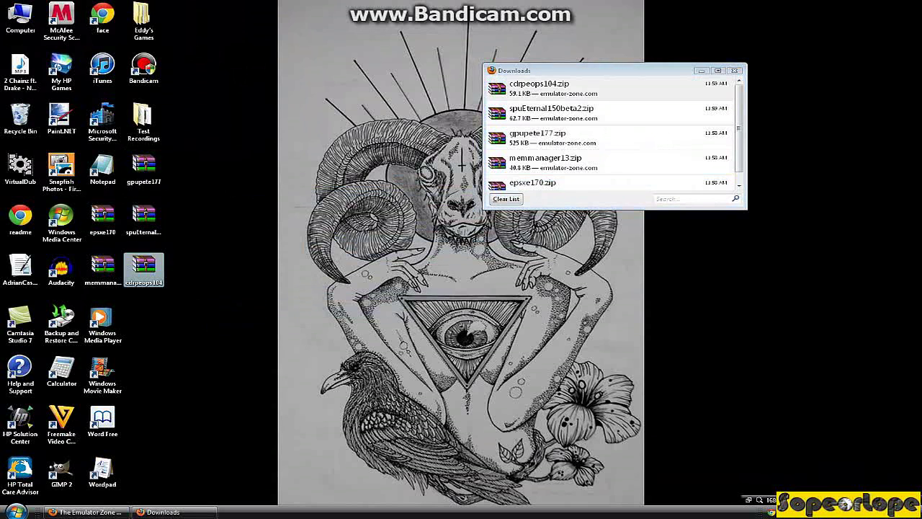
Download the zlib1.dll ZIP file from dll-files.com in a new tab and put the archive on the desktop.
{"action": "left_click", "coordinate": [87, 511]}
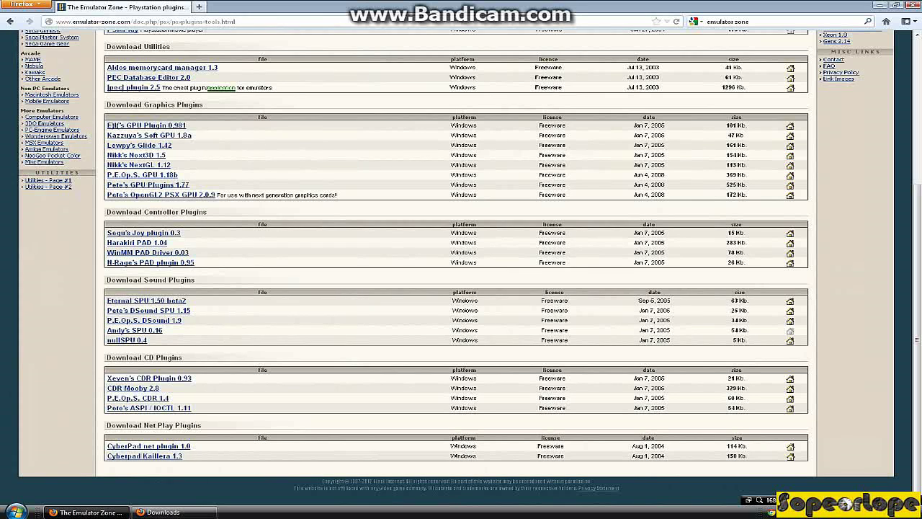
{"action": "key", "text": "ctrl+t"}
{"action": "right_click", "coordinate": [185, 21]}
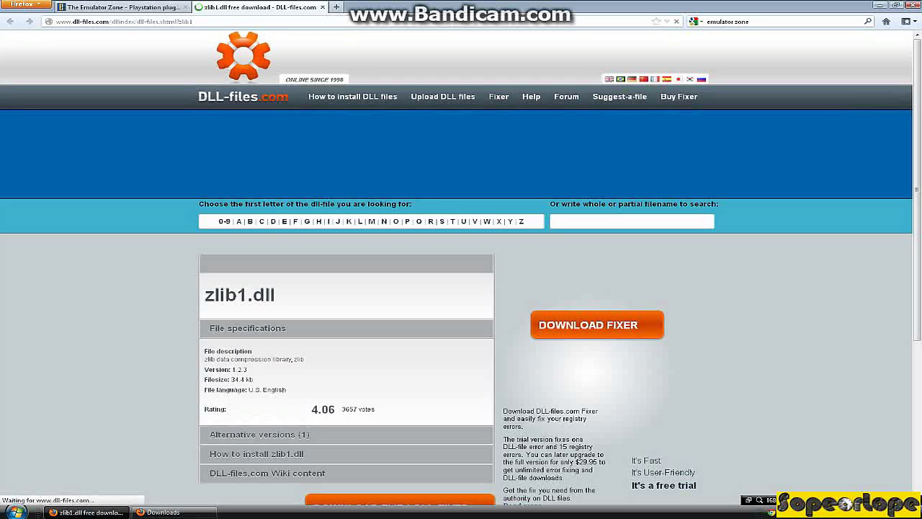
{"action": "scroll", "coordinate": [295, 52], "scroll_direction": "down", "scroll_amount": 4}
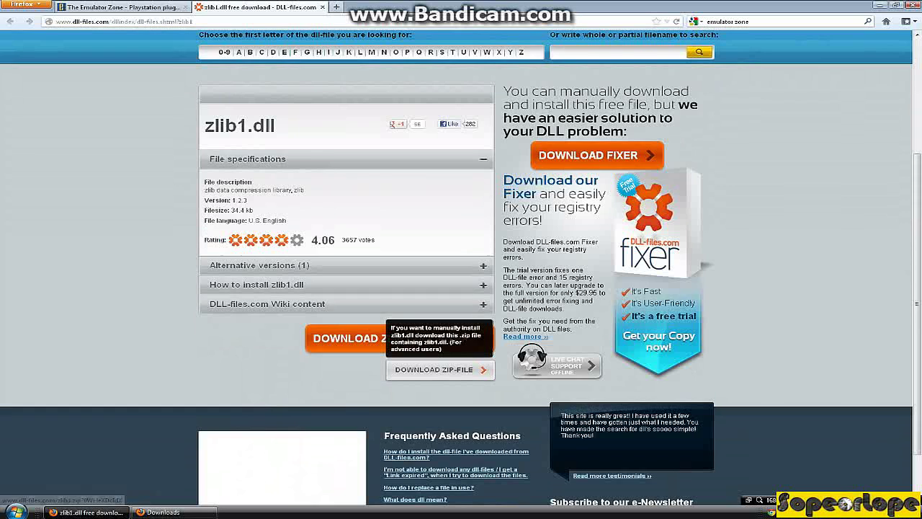
{"action": "left_click", "coordinate": [439, 368]}
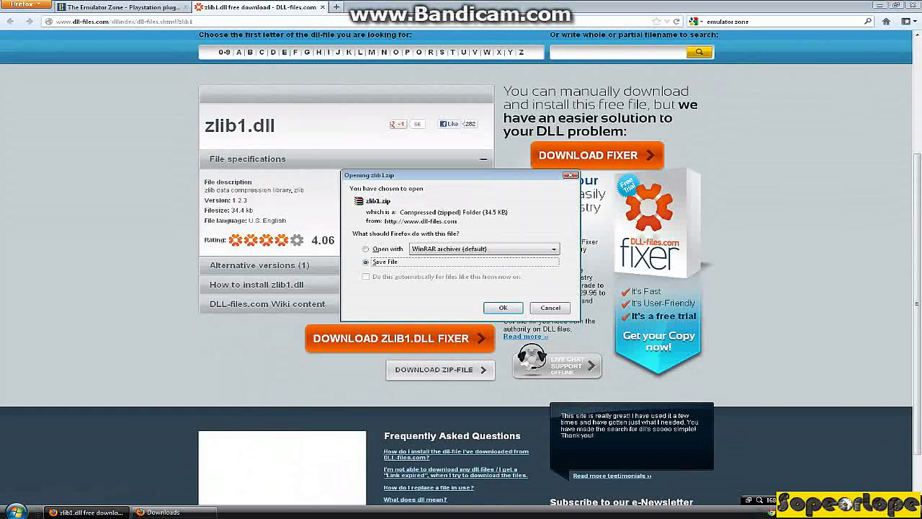
{"action": "key", "text": "Return"}
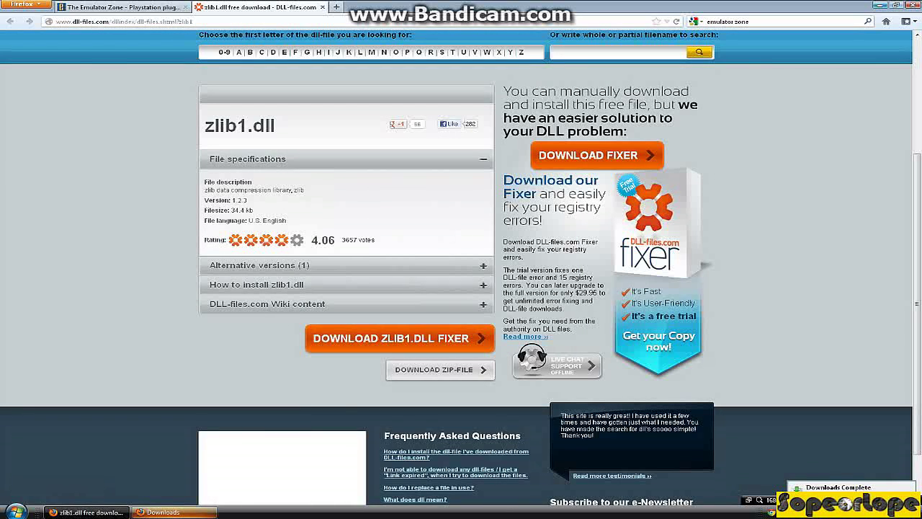
{"action": "left_click", "coordinate": [878, 5]}
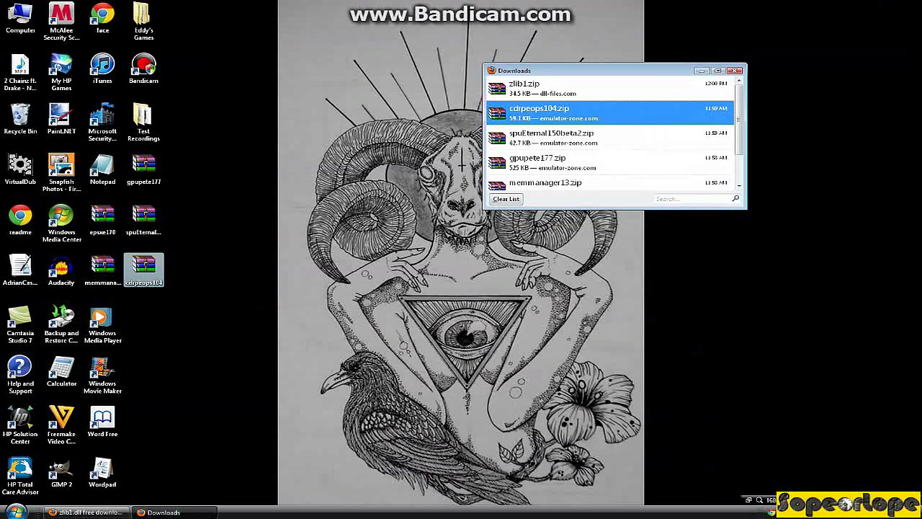
{"action": "left_click_drag", "start_coordinate": [523, 86], "coordinate": [144, 219]}
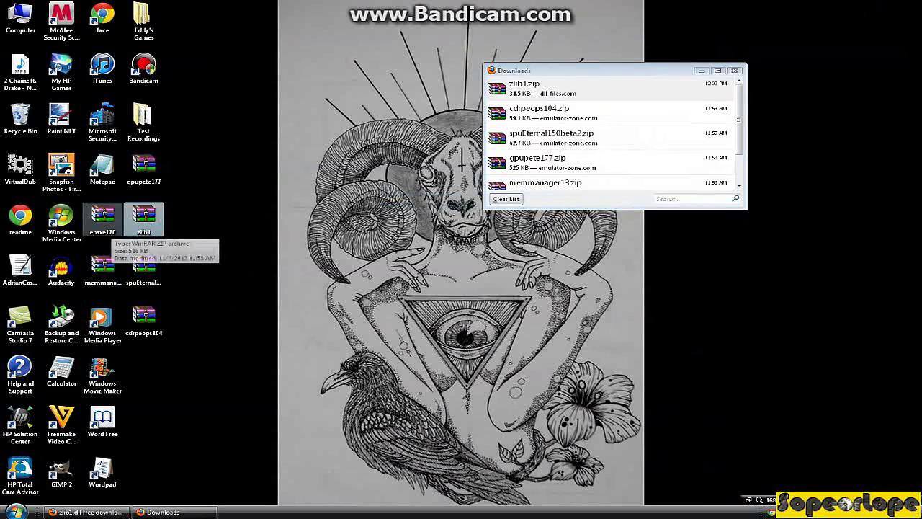
{"action": "right_click", "coordinate": [109, 224]}
{"action": "left_click", "coordinate": [144, 248]}
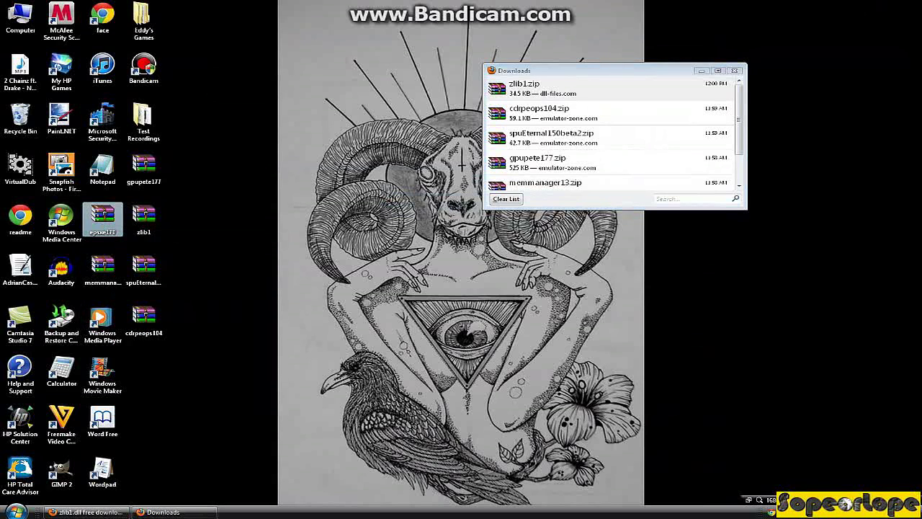
{"action": "left_click", "coordinate": [484, 197]}
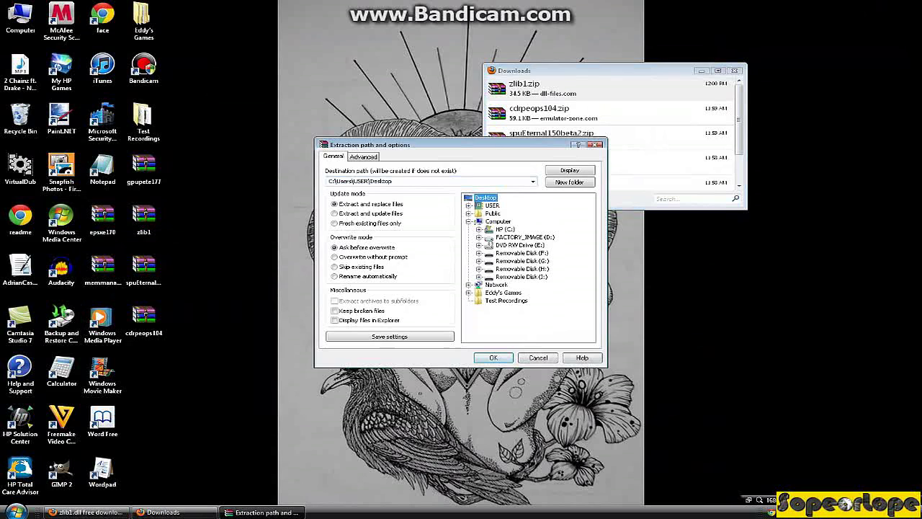
{"action": "left_click", "coordinate": [493, 357]}
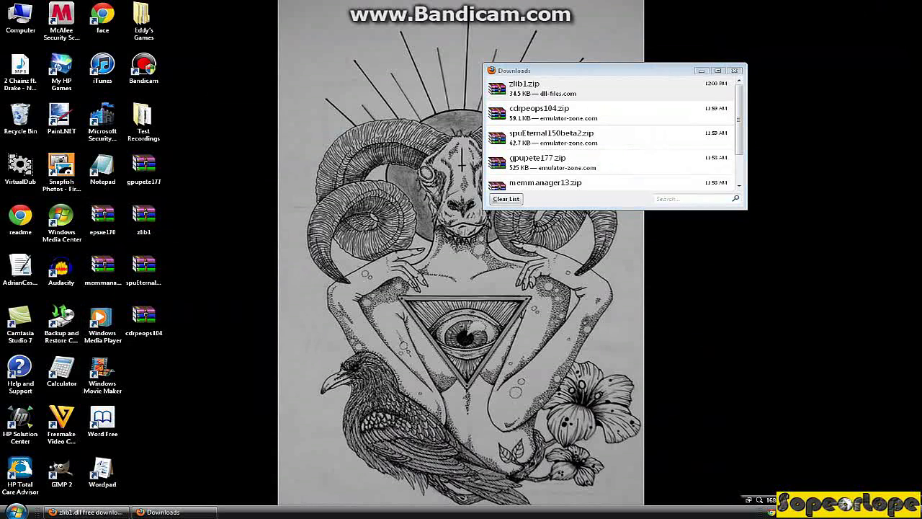
Create a new folder on the desktop and minimise the Downloads window.
{"action": "right_click", "coordinate": [364, 351]}
{"action": "mouse_move", "coordinate": [432, 444]}
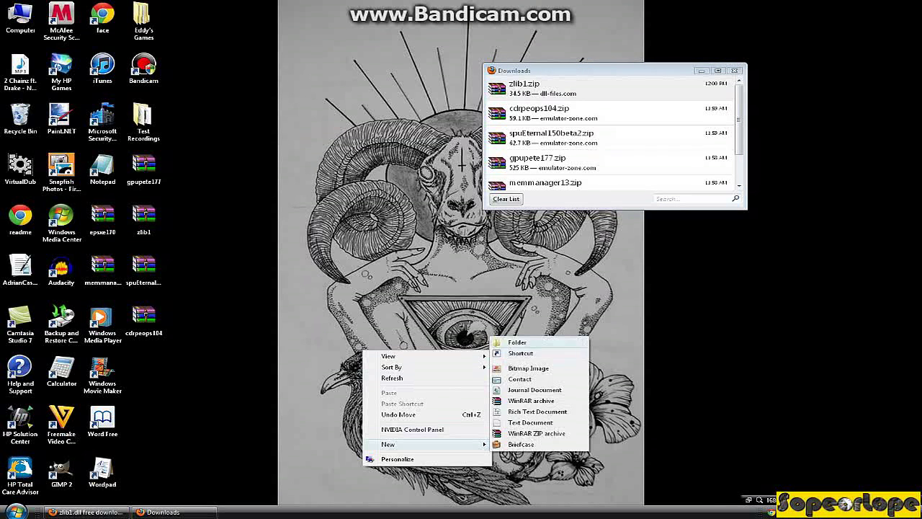
{"action": "left_click", "coordinate": [507, 343]}
{"action": "left_click", "coordinate": [701, 69]}
{"action": "left_click", "coordinate": [141, 369]}
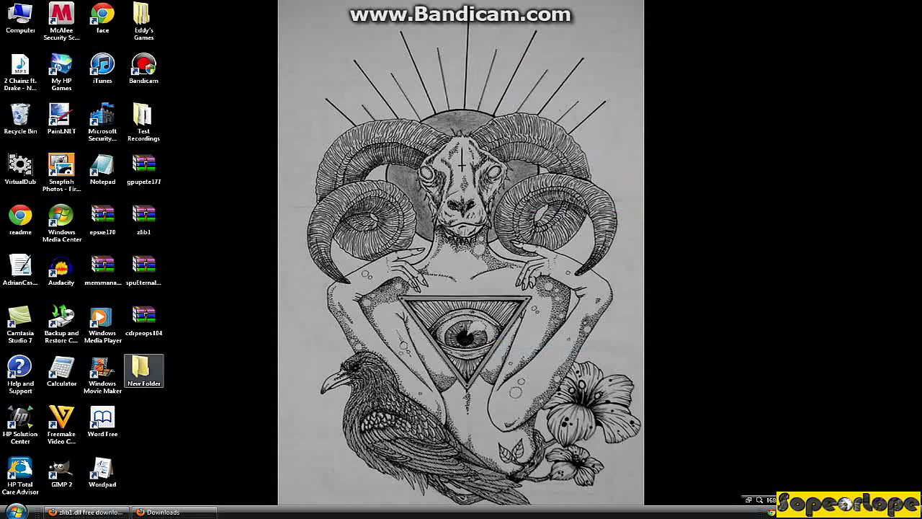
Rename the new desktop folder as ePSXe.
{"action": "right_click", "coordinate": [137, 371]}
{"action": "left_click", "coordinate": [166, 348]}
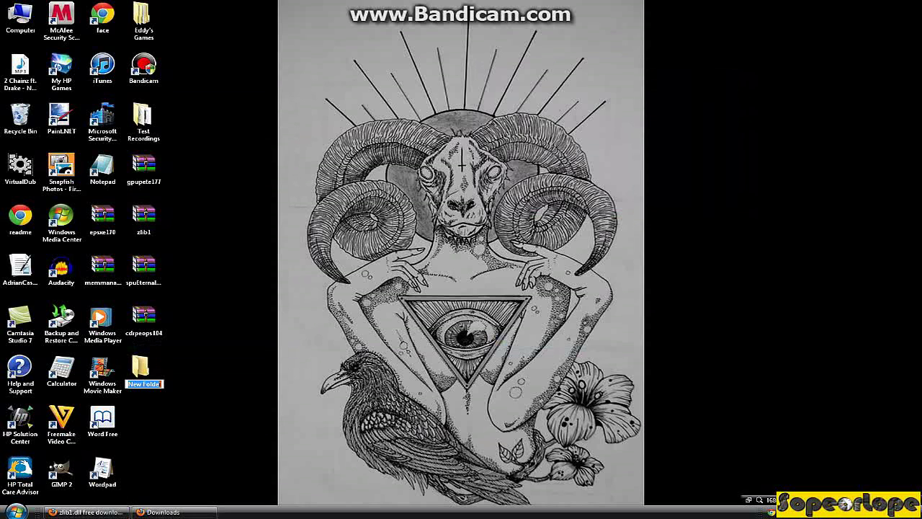
{"action": "key", "text": "BackSpace"}
{"action": "type", "text": "ePSXe"}
{"action": "key", "text": "Return"}
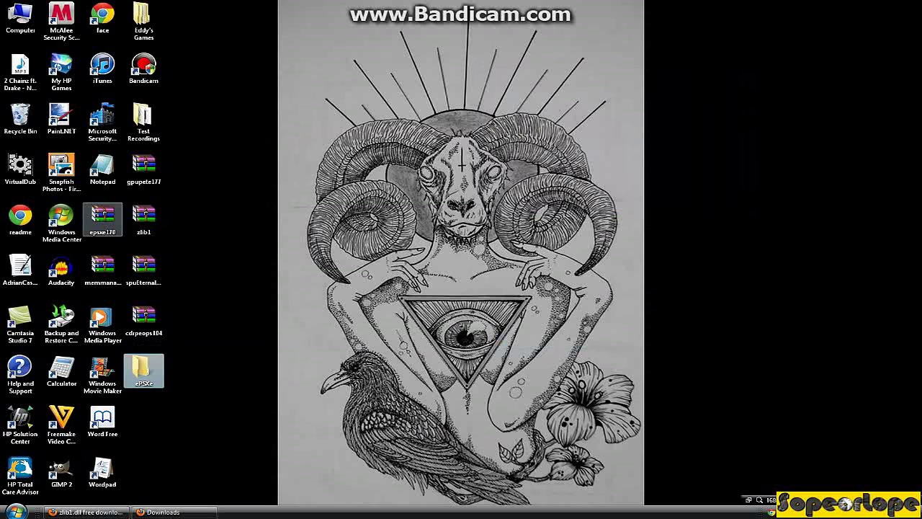
Extract the epsxe170 archive into the ePSXe folder on the desktop and check the folder's contents.
{"action": "right_click", "coordinate": [105, 216]}
{"action": "left_click", "coordinate": [143, 234]}
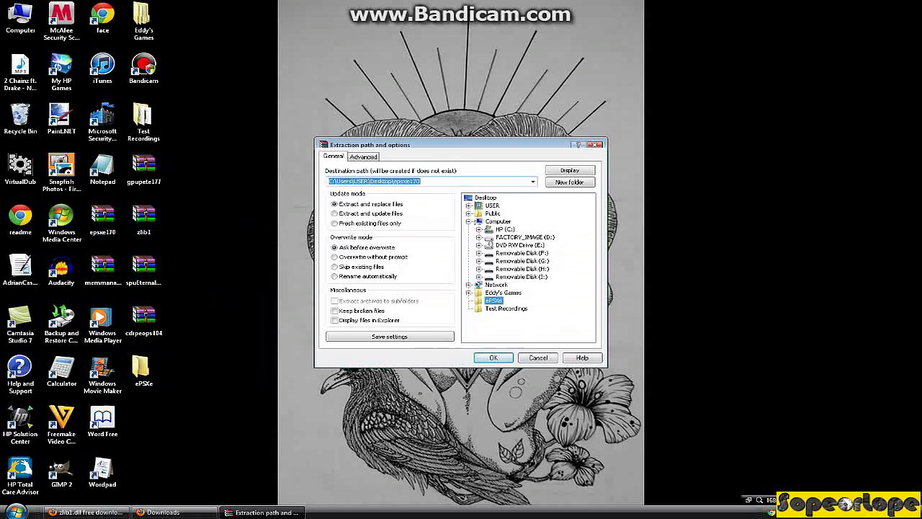
{"action": "key", "text": "Return"}
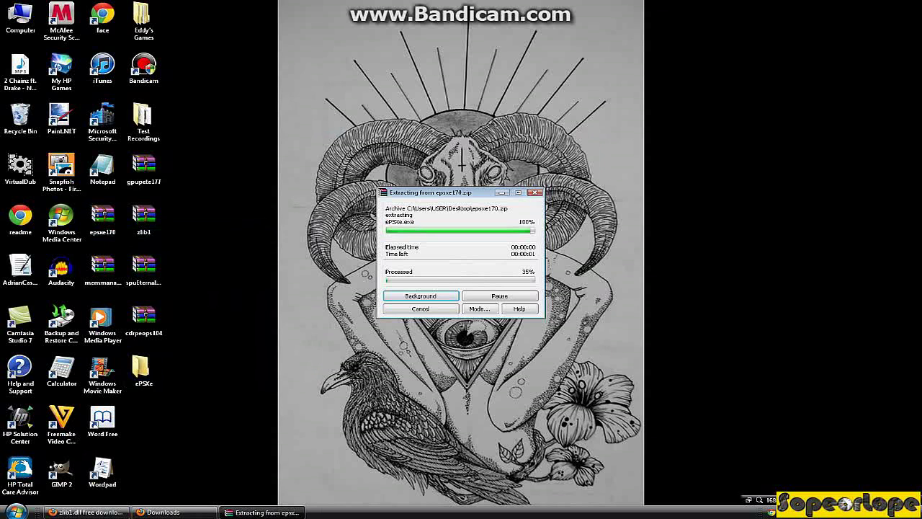
{"action": "double_click", "coordinate": [143, 370]}
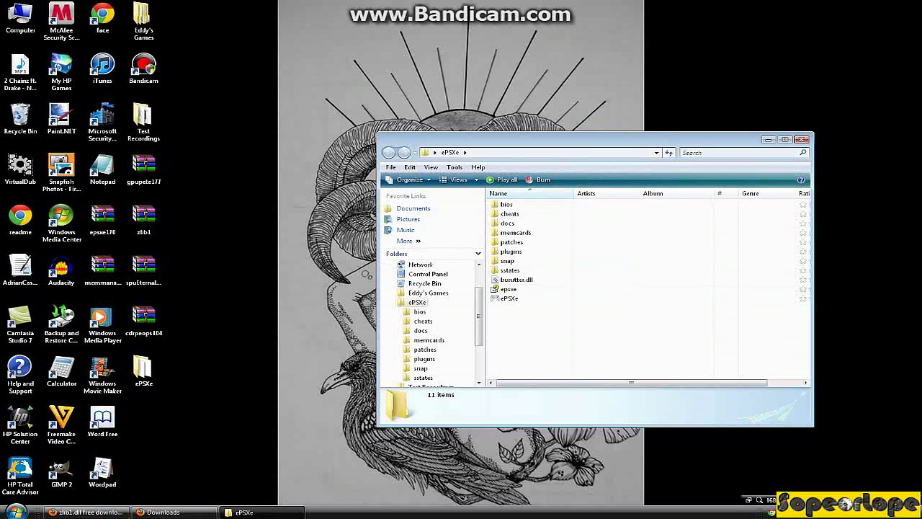
{"action": "key", "text": "alt+F4"}
Extract the zlib1 archive onto the desktop and move the extracted readme and zlib1.dll files into the ePSXe folder.
{"action": "right_click", "coordinate": [156, 218]}
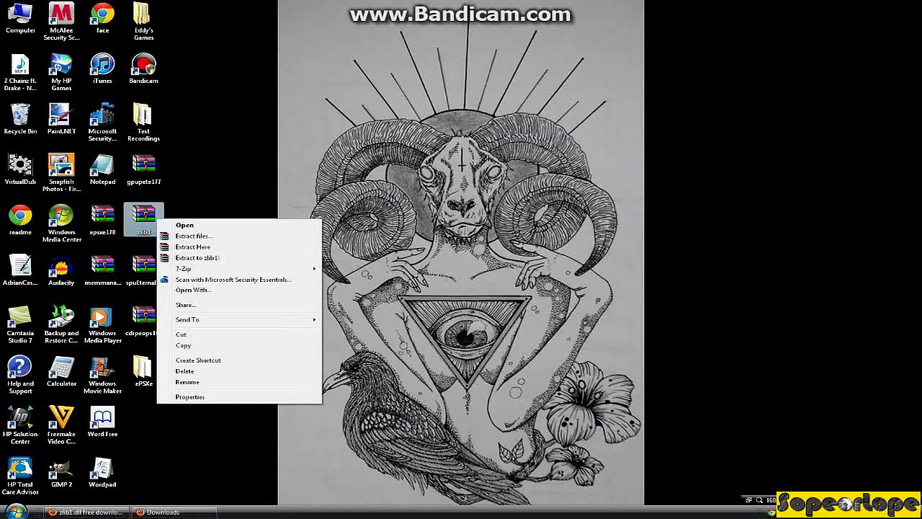
{"action": "left_click", "coordinate": [193, 246]}
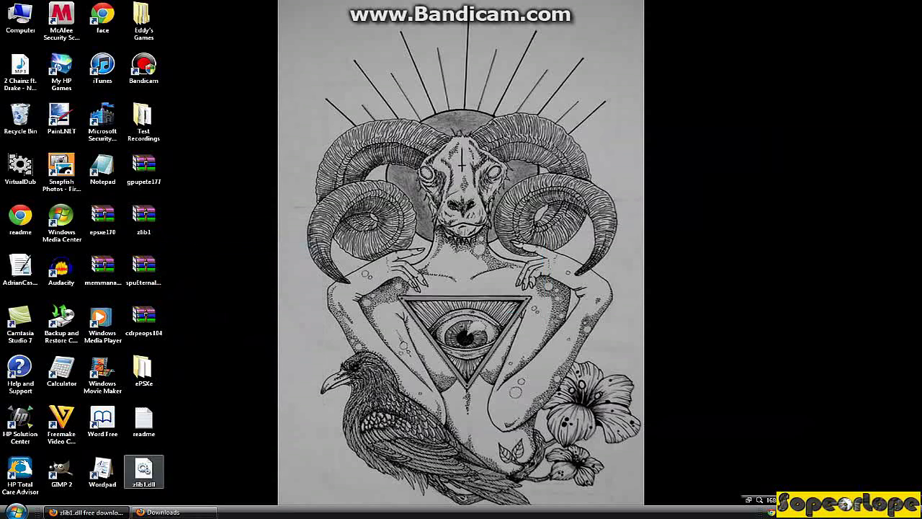
{"action": "left_click_drag", "start_coordinate": [198, 486], "coordinate": [144, 371]}
Move the cdrpeops104, spuEternal150beta2, memmanager13 and gpupete177 archives from the desktop into the ePSXe folder.
{"action": "left_click", "coordinate": [143, 320]}
{"action": "right_click", "coordinate": [147, 320]}
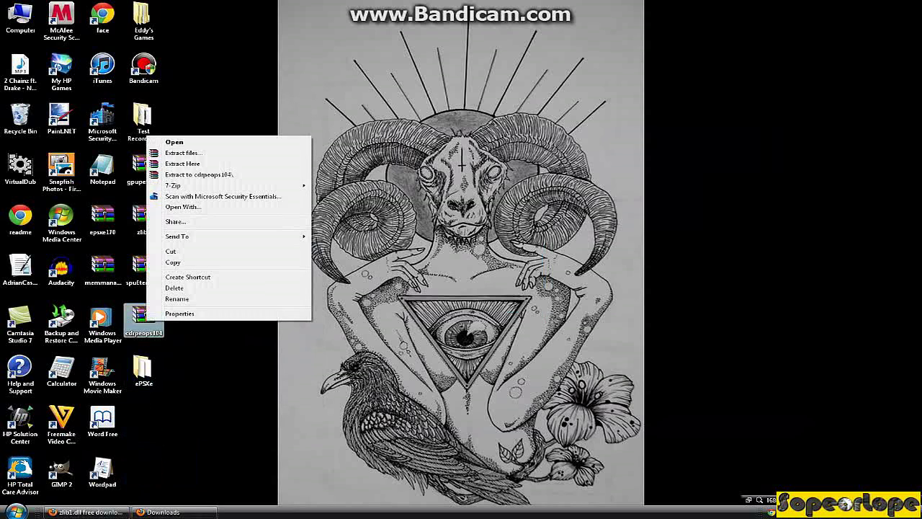
{"action": "left_click", "coordinate": [182, 164]}
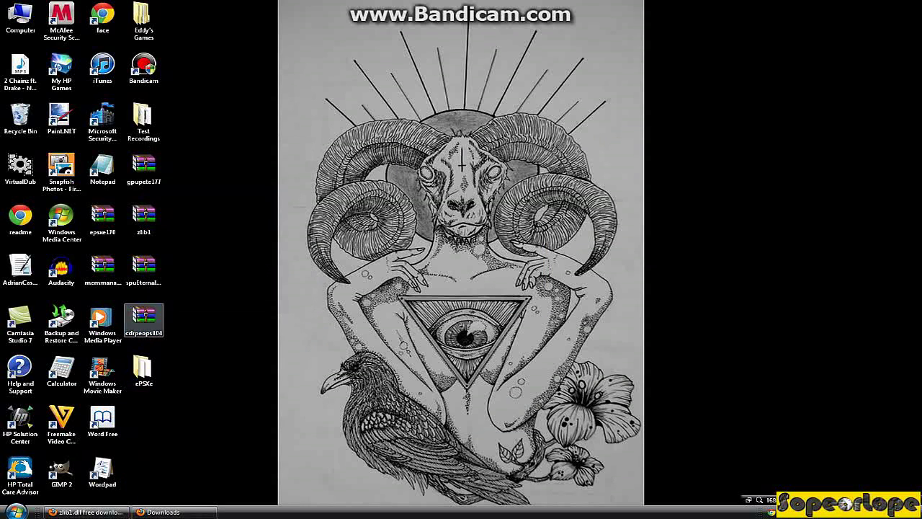
{"action": "left_click_drag", "start_coordinate": [237, 333], "coordinate": [133, 265]}
{"action": "left_click_drag", "start_coordinate": [135, 267], "coordinate": [143, 373]}
{"action": "left_click_drag", "start_coordinate": [103, 269], "coordinate": [143, 269]}
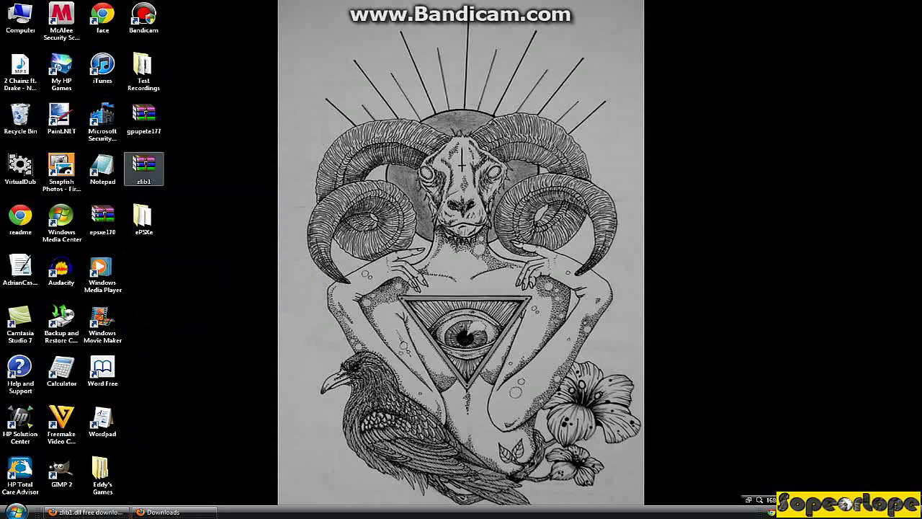
{"action": "left_click_drag", "start_coordinate": [144, 119], "coordinate": [150, 221]}
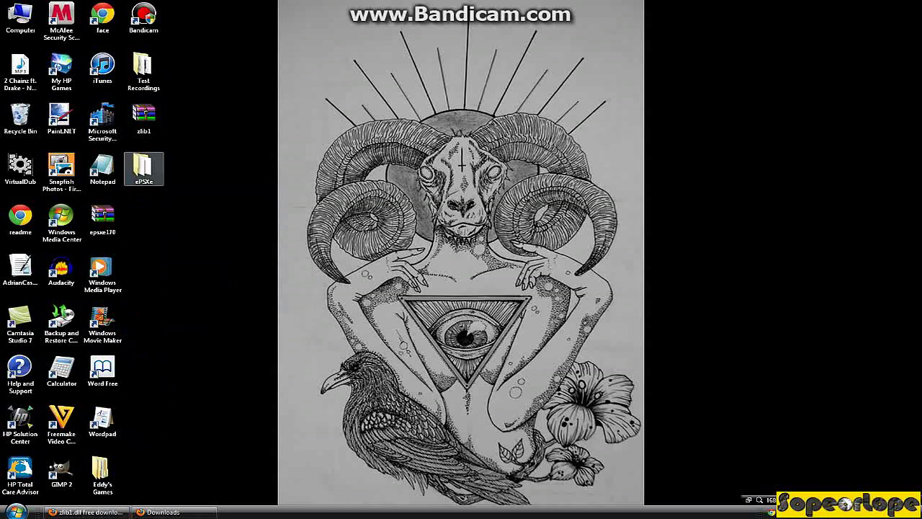
Extract the gpupete177 archive inside the ePSXe folder and move the gpuPeteD3D, gpuPeteDX6D3D and gpuPeteOpenGL DLL files into the plugins folder.
{"action": "double_click", "coordinate": [144, 169]}
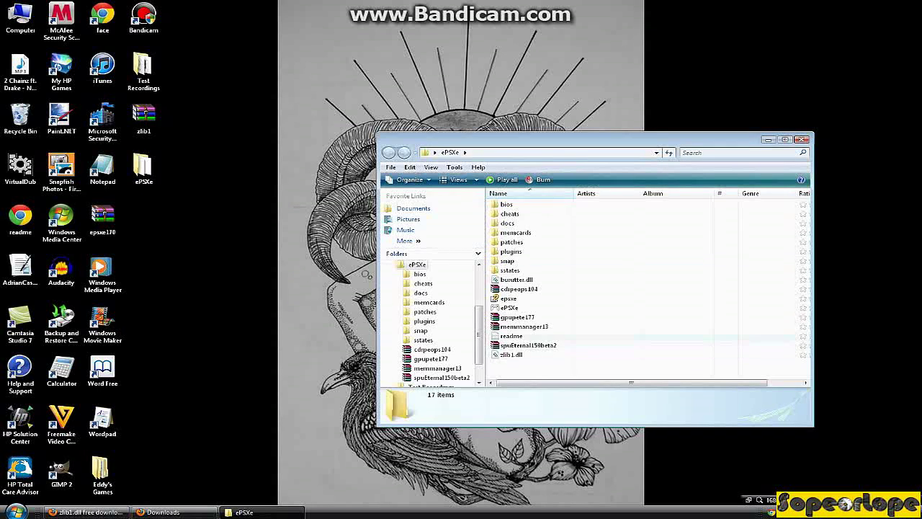
{"action": "right_click", "coordinate": [520, 317]}
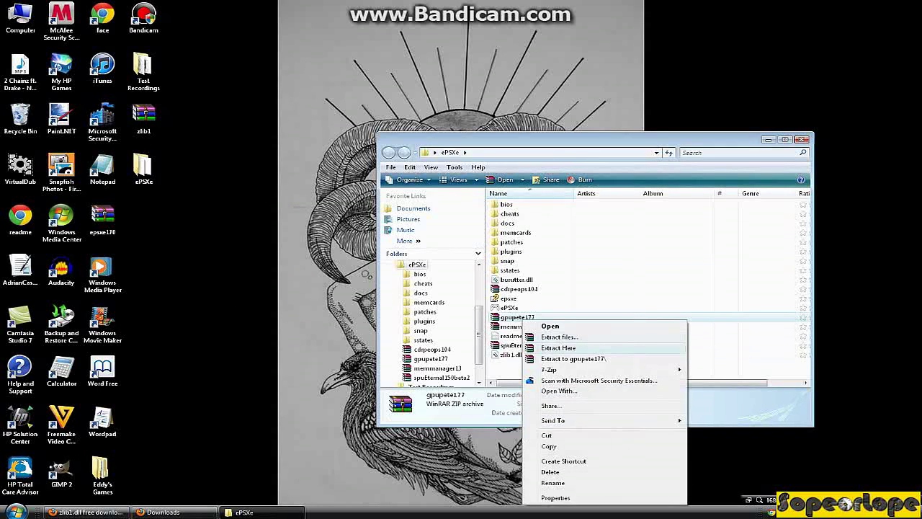
{"action": "left_click", "coordinate": [558, 347]}
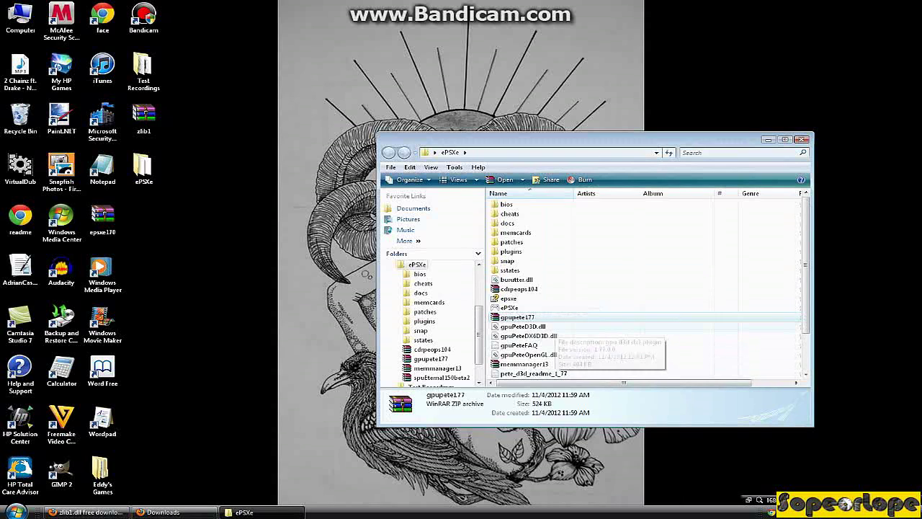
{"action": "left_click_drag", "start_coordinate": [550, 326], "coordinate": [512, 251]}
{"action": "left_click_drag", "start_coordinate": [529, 345], "coordinate": [533, 260]}
{"action": "left_click_drag", "start_coordinate": [533, 326], "coordinate": [530, 260]}
Extract the memmanager13 archive in the ePSXe folder and move the MemManager program into the memcards folder.
{"action": "right_click", "coordinate": [520, 335]}
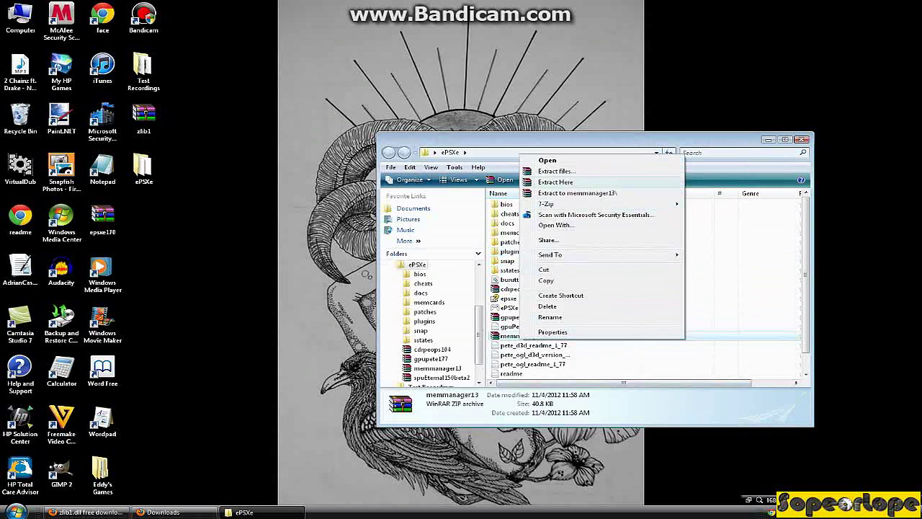
{"action": "left_click", "coordinate": [555, 181]}
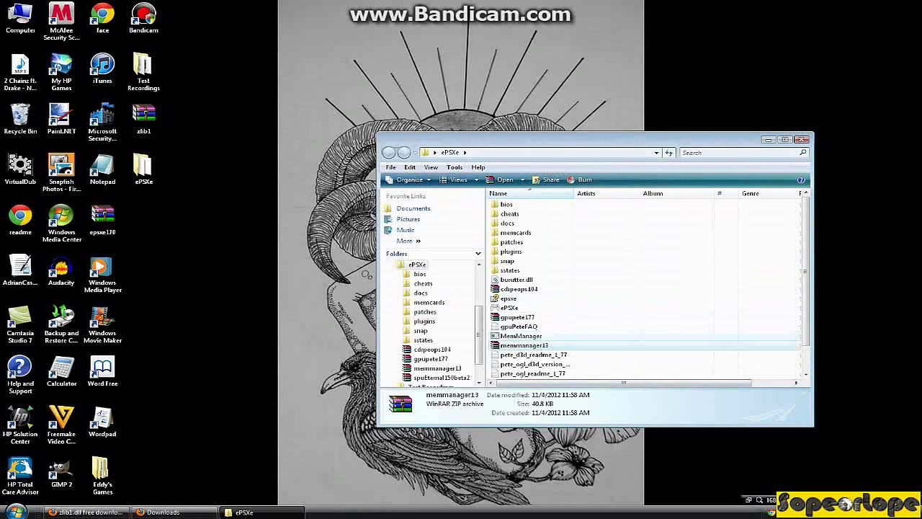
{"action": "left_click_drag", "start_coordinate": [520, 336], "coordinate": [572, 246]}
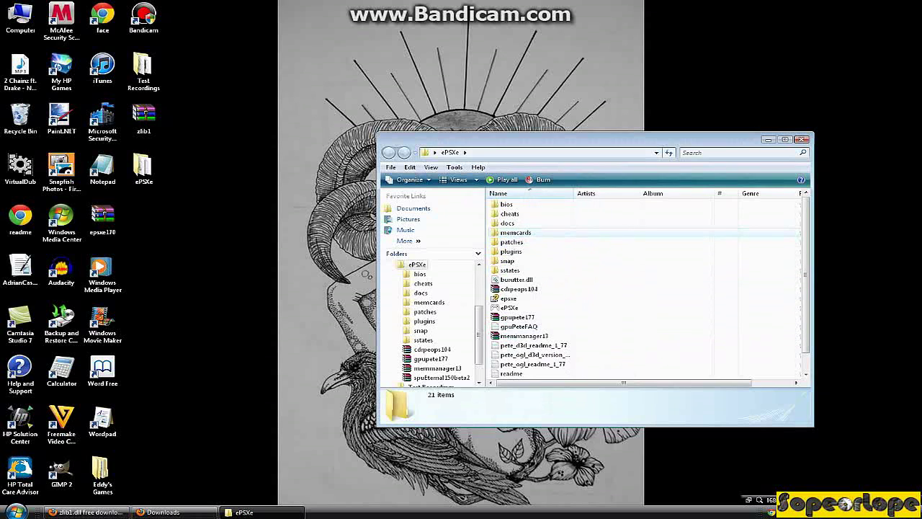
Extract the cdrpeops104 archive in the ePSXe folder and move its CD-ROM plugin files into the plugins folder.
{"action": "right_click", "coordinate": [513, 289]}
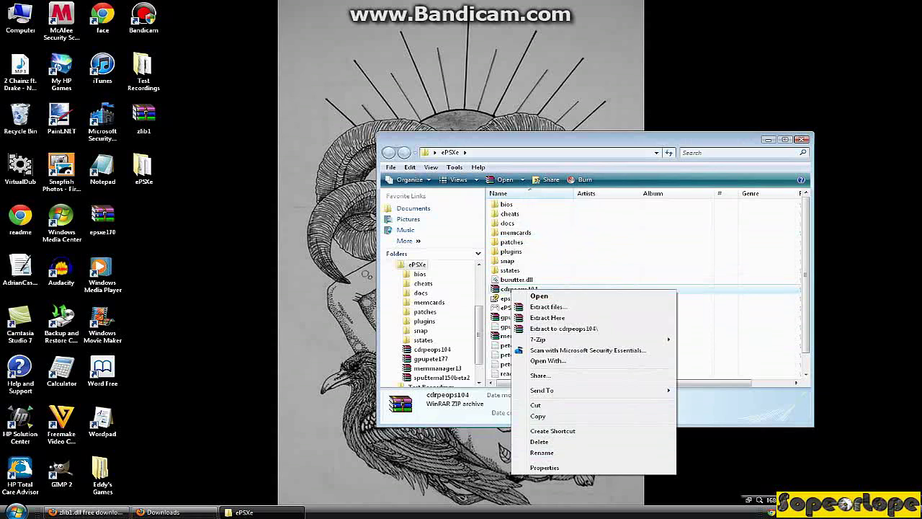
{"action": "left_click", "coordinate": [563, 328]}
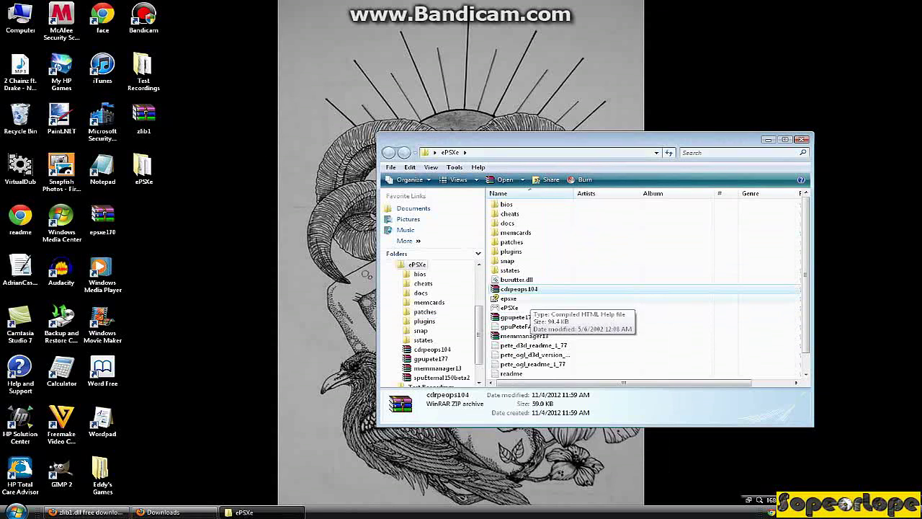
{"action": "left_click_drag", "start_coordinate": [517, 288], "coordinate": [544, 255]}
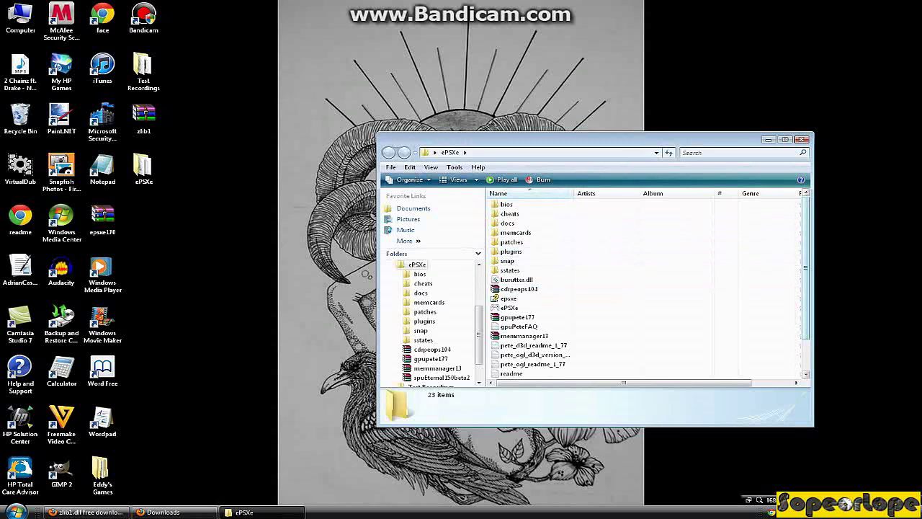
Extract the spuEternal150beta2 archive and move spuEternal.dll from the extracted folder into the plugins folder.
{"action": "scroll", "coordinate": [544, 255], "scroll_direction": "down", "scroll_amount": 2}
{"action": "right_click", "coordinate": [525, 355]}
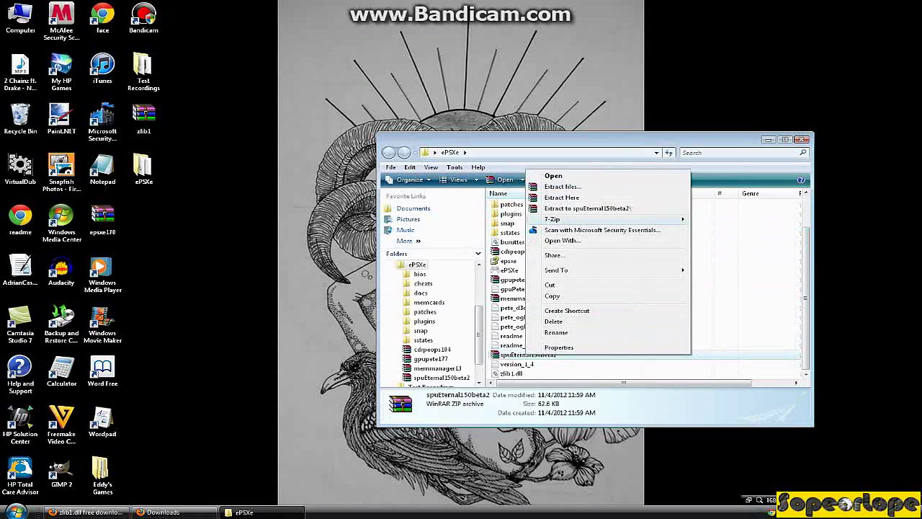
{"action": "left_click", "coordinate": [562, 197]}
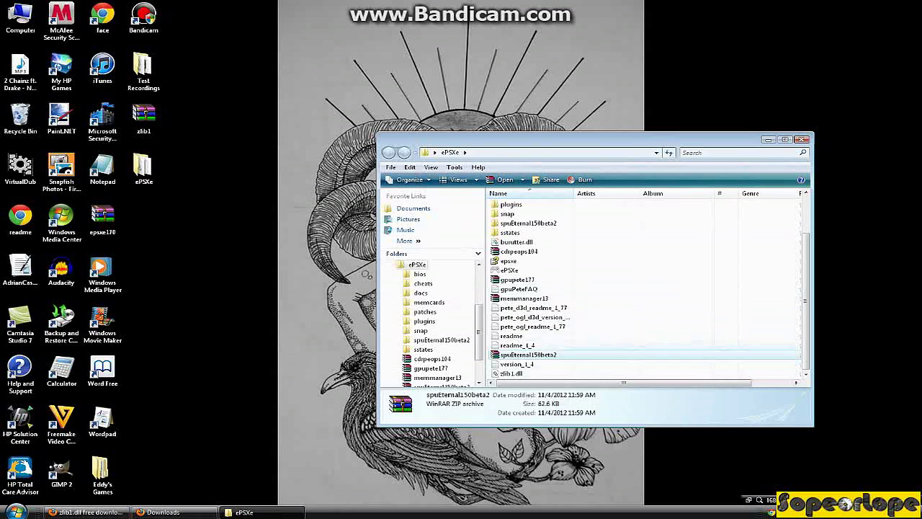
{"action": "scroll", "coordinate": [640, 288], "scroll_direction": "up", "scroll_amount": 2}
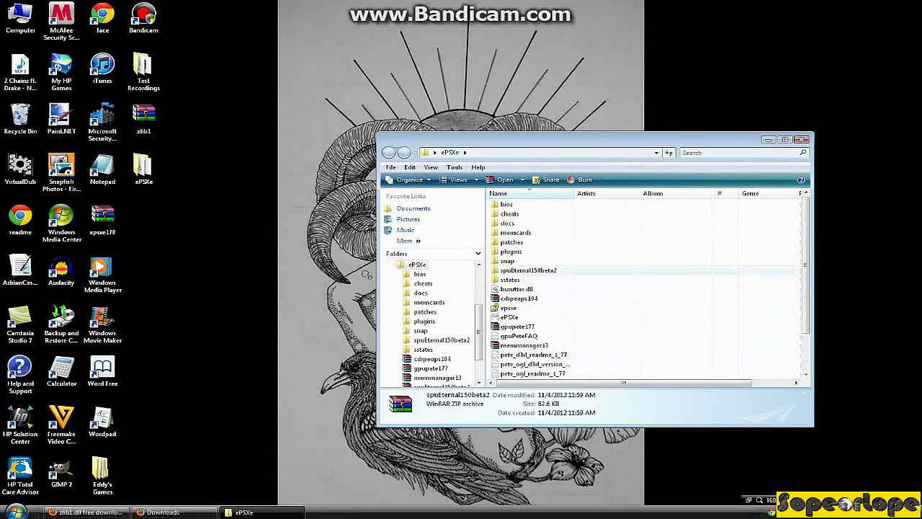
{"action": "left_click", "coordinate": [528, 269]}
{"action": "right_click", "coordinate": [524, 266]}
{"action": "left_click", "coordinate": [547, 281]}
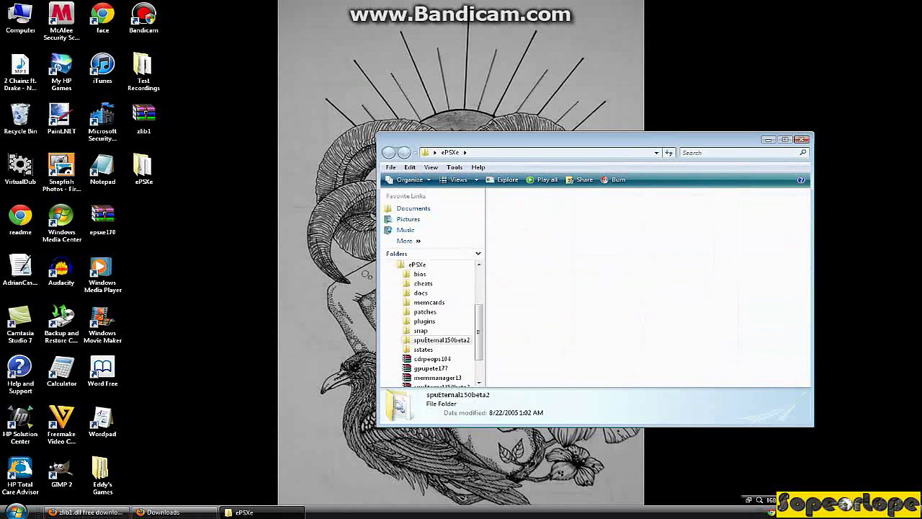
{"action": "right_click", "coordinate": [515, 213]}
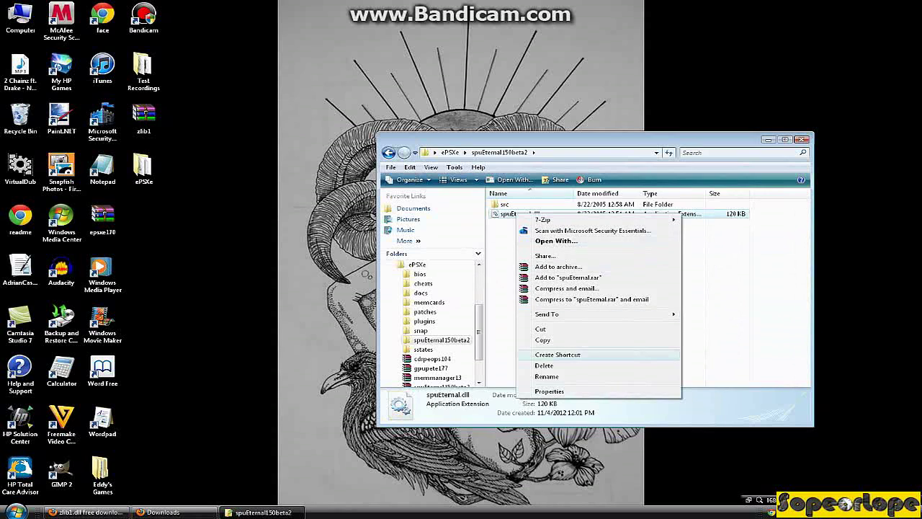
{"action": "left_click", "coordinate": [713, 279]}
{"action": "left_click_drag", "start_coordinate": [516, 213], "coordinate": [436, 321]}
Delete the extracted spuEternal150beta2 folder from the ePSXe folder.
{"action": "left_click", "coordinate": [517, 207]}
{"action": "right_click", "coordinate": [517, 208]}
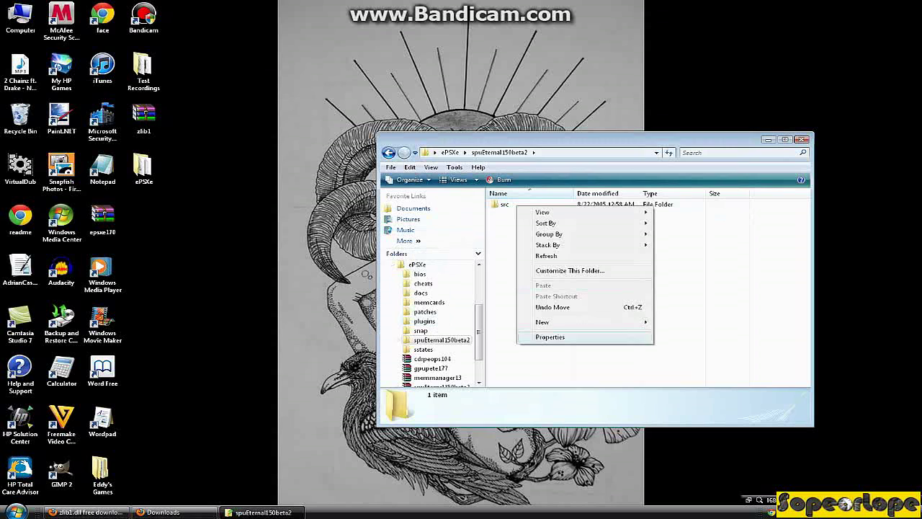
{"action": "left_click", "coordinate": [502, 205]}
{"action": "right_click", "coordinate": [500, 204]}
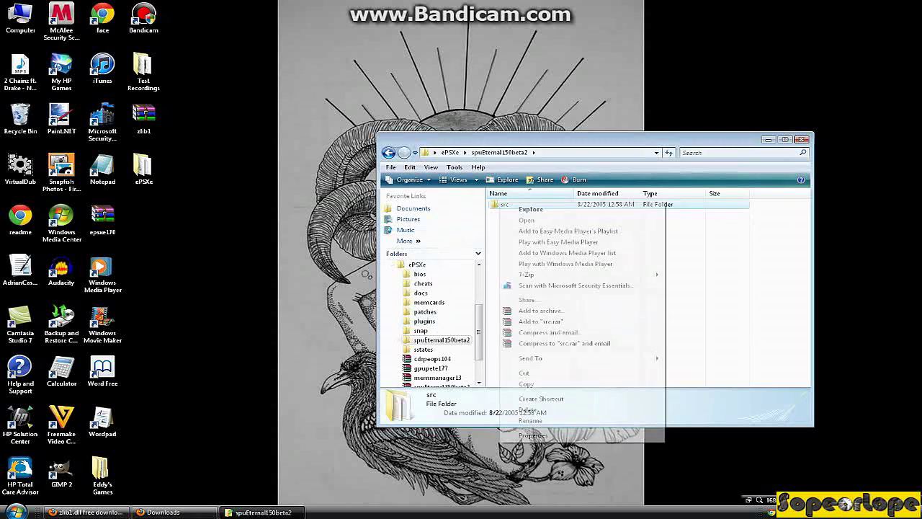
{"action": "right_click", "coordinate": [424, 339]}
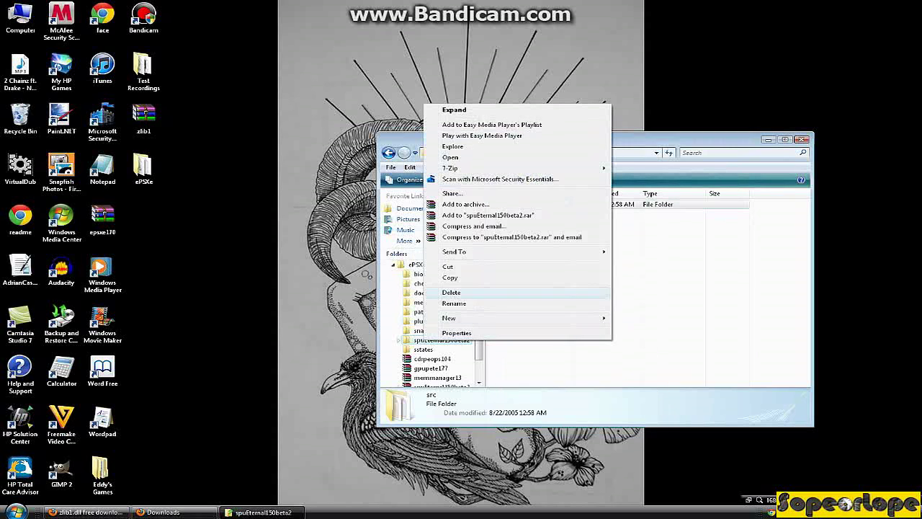
{"action": "left_click", "coordinate": [461, 293]}
{"action": "key", "text": "Return"}
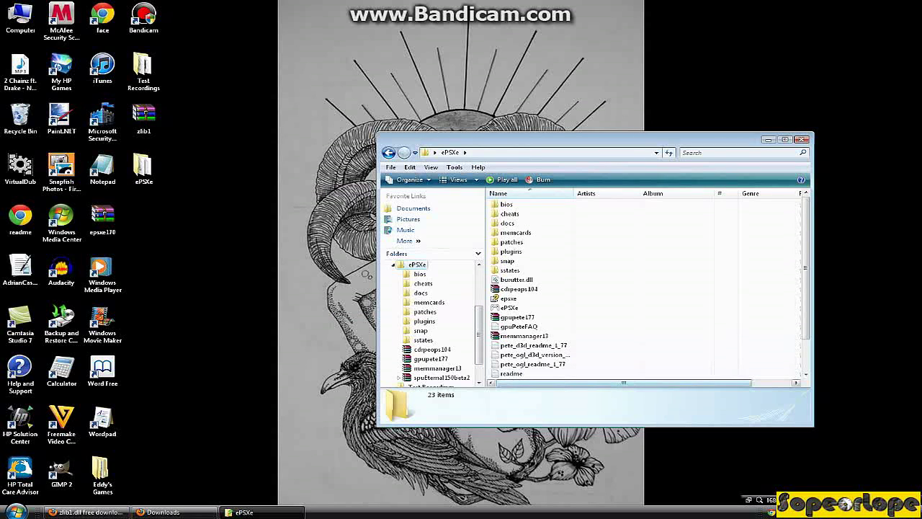
Delete the gpupete177, cdrpeops104 and memmanager13 archives from the ePSXe folder.
{"action": "right_click", "coordinate": [510, 317]}
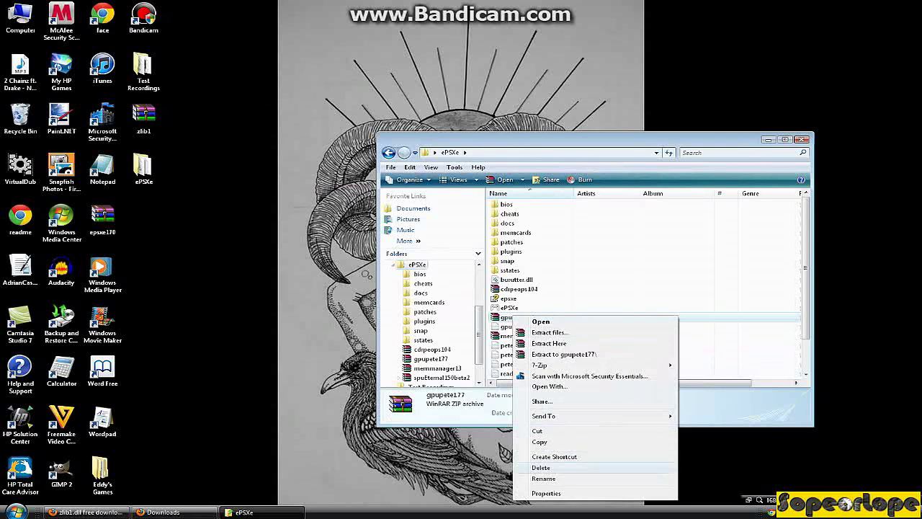
{"action": "left_click", "coordinate": [547, 467]}
{"action": "key", "text": "Return"}
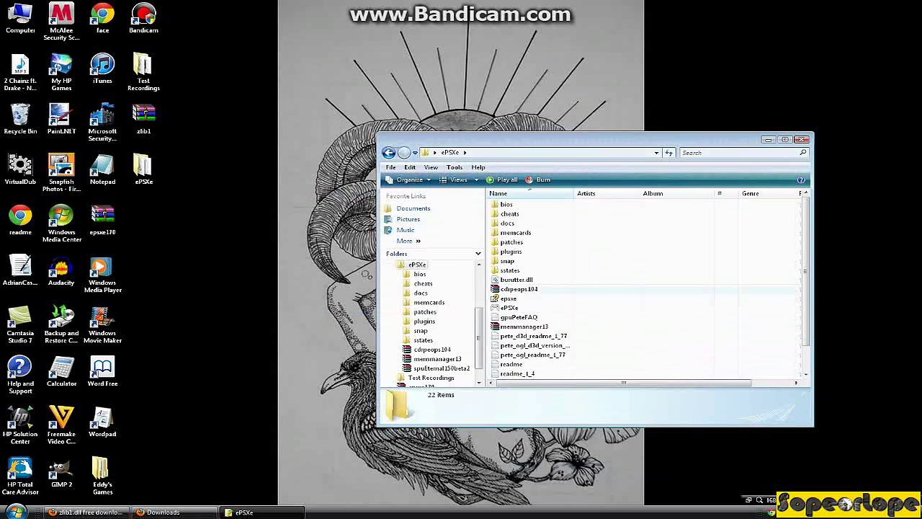
{"action": "right_click", "coordinate": [514, 289]}
{"action": "left_click", "coordinate": [540, 440]}
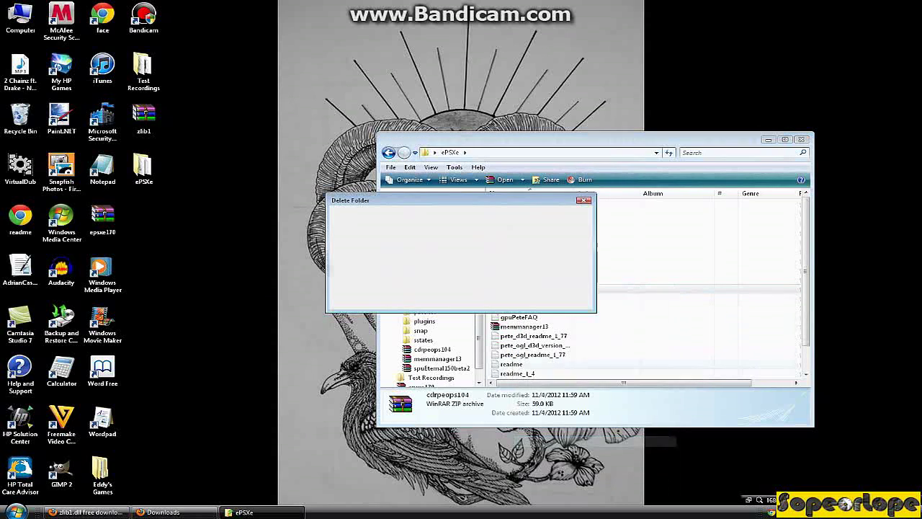
{"action": "key", "text": "Return"}
{"action": "right_click", "coordinate": [514, 317]}
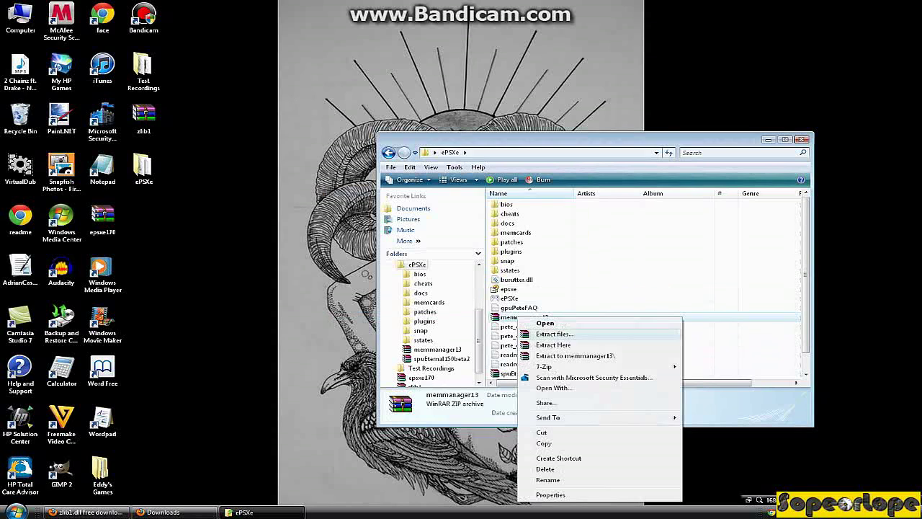
{"action": "left_click", "coordinate": [548, 470]}
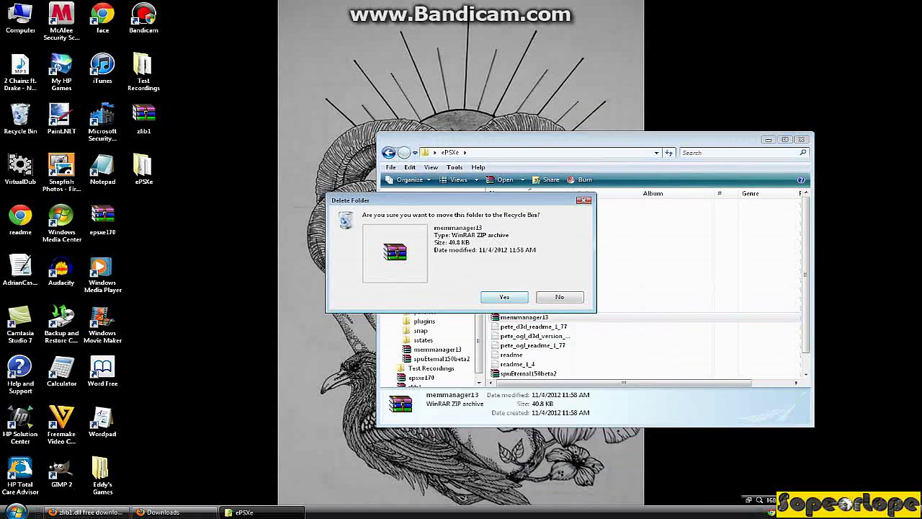
{"action": "key", "text": "Return"}
Delete the gpuPeteFAQ and readme text files and the spuEternal150beta2 archive from the ePSXe folder.
{"action": "left_click_drag", "start_coordinate": [553, 358], "coordinate": [494, 308]}
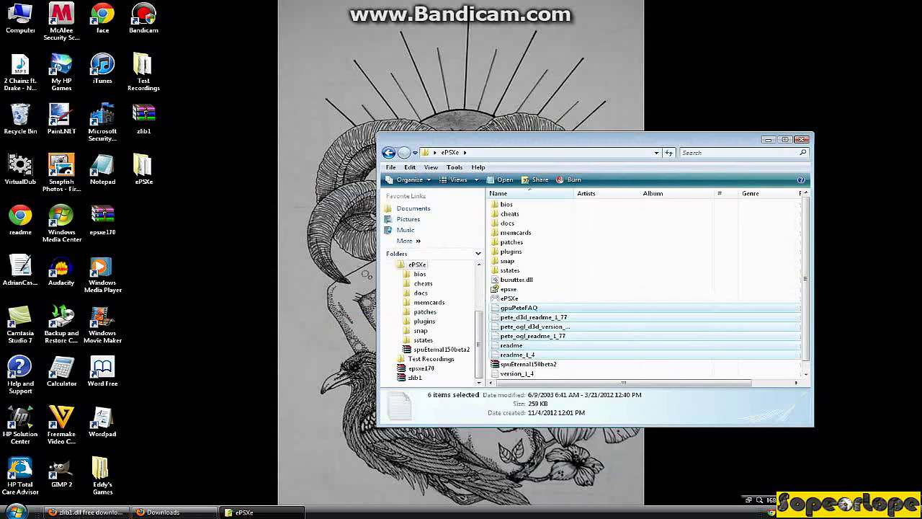
{"action": "left_click_drag", "start_coordinate": [597, 309], "coordinate": [21, 119]}
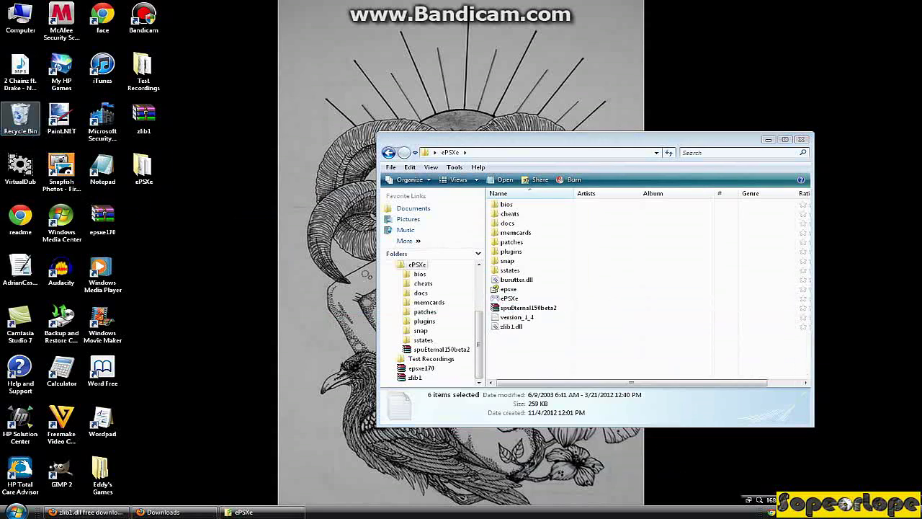
{"action": "left_click_drag", "start_coordinate": [527, 308], "coordinate": [21, 119]}
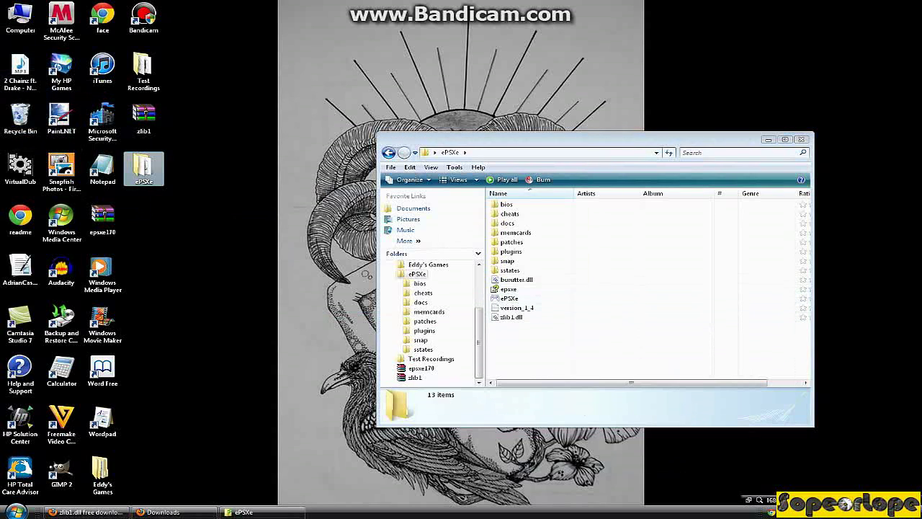
Launch ePSXe from its folder, close the folder window and try to get through the configuration wizard's BIOS page.
{"action": "double_click", "coordinate": [510, 297]}
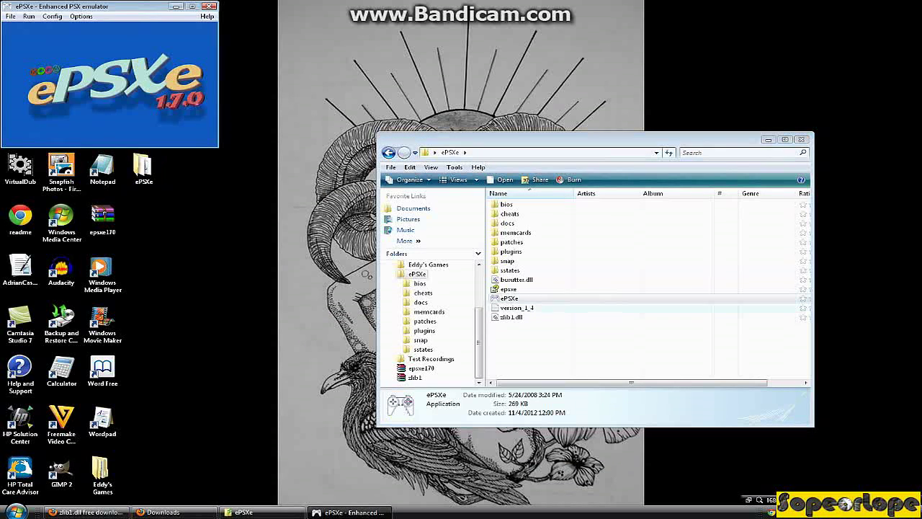
{"action": "left_click", "coordinate": [800, 139]}
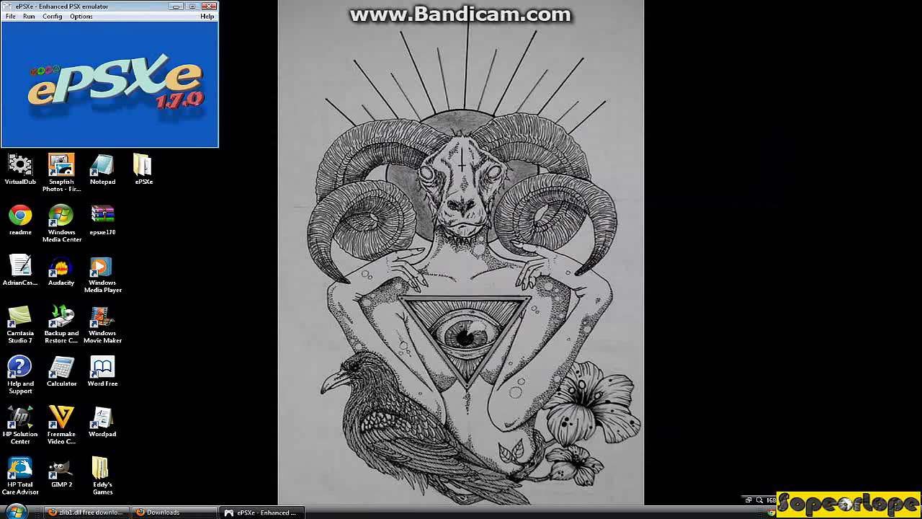
{"action": "left_click_drag", "start_coordinate": [108, 6], "coordinate": [191, 53]}
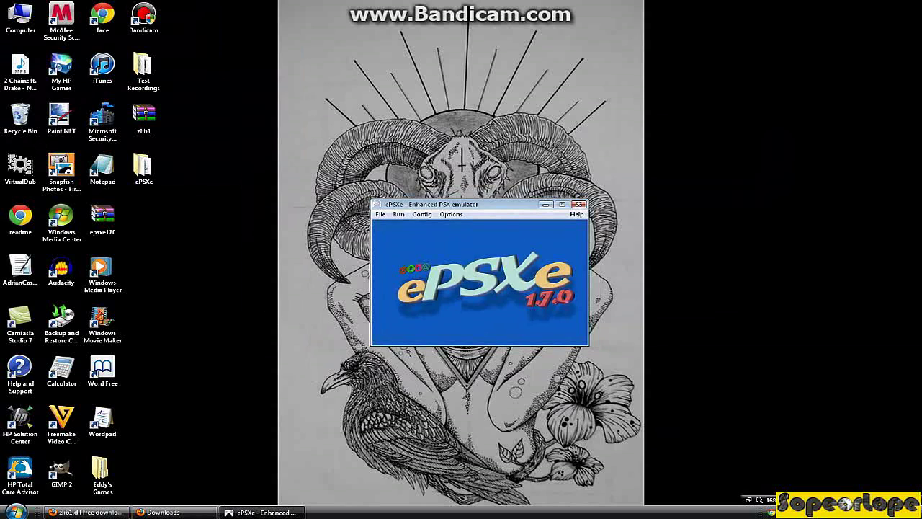
{"action": "left_click", "coordinate": [422, 213]}
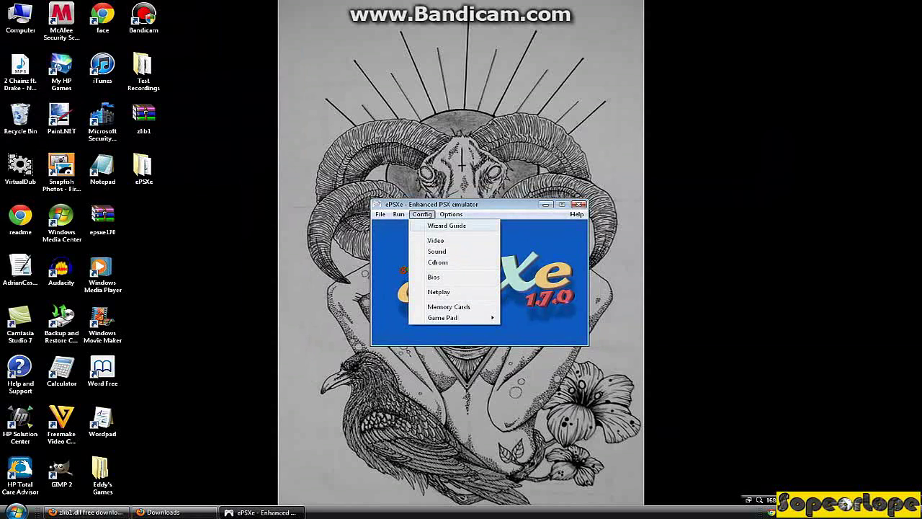
{"action": "left_click", "coordinate": [446, 225]}
{"action": "left_click", "coordinate": [523, 369]}
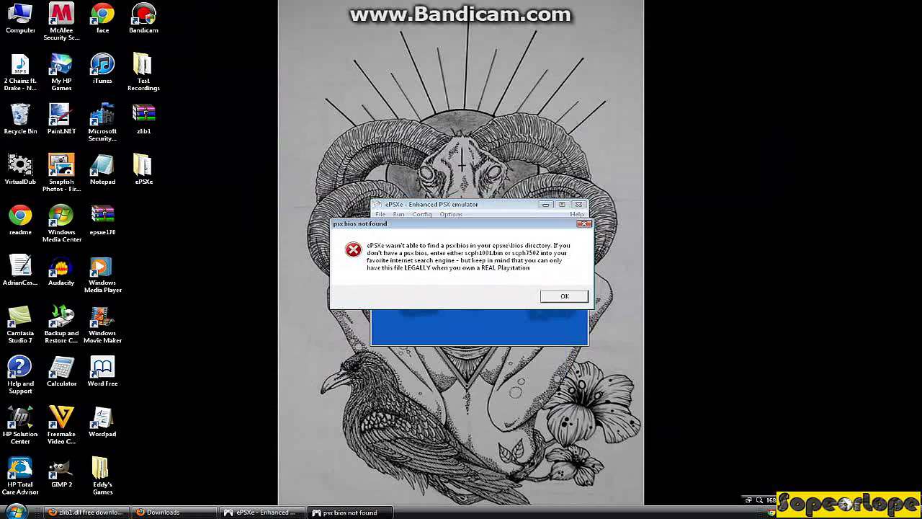
{"action": "key", "text": "Return"}
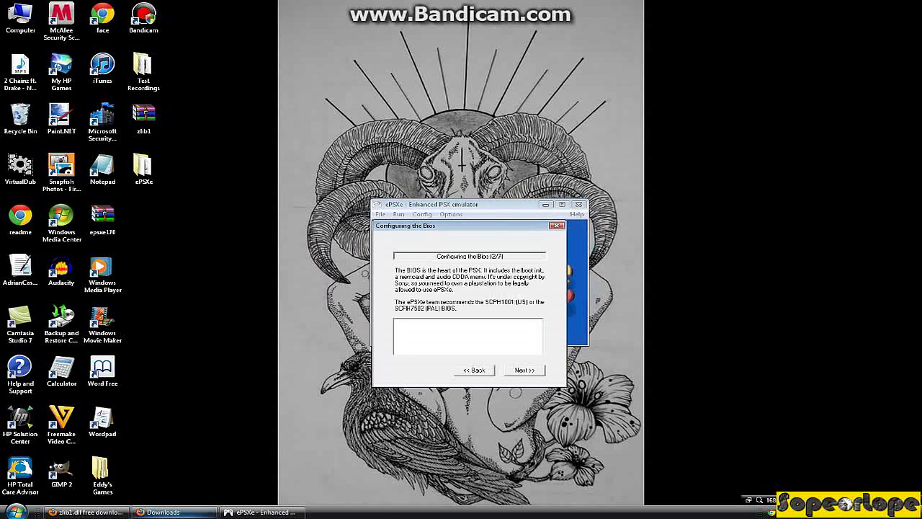
Switch to Firefox and search the web for "bios file for epsxe".
{"action": "left_click", "coordinate": [86, 512]}
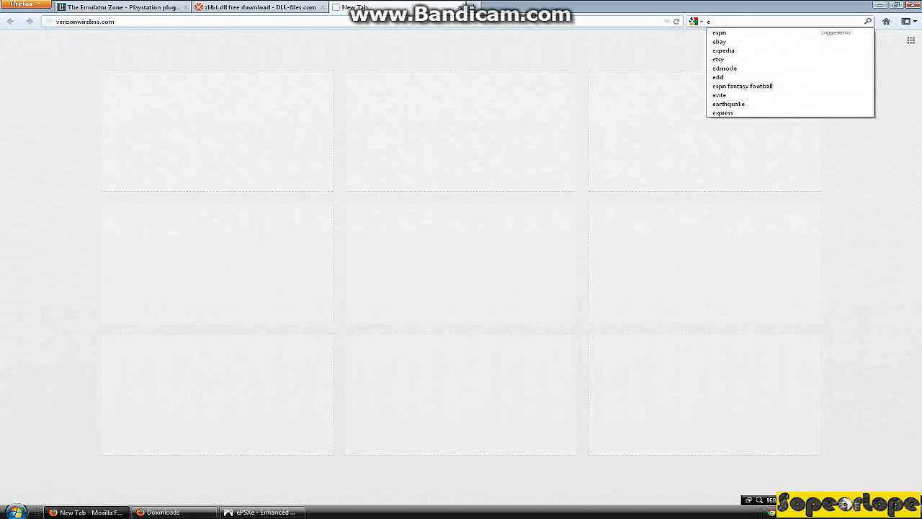
{"action": "key", "text": "BackSpace"}
{"action": "type", "text": "bios file for epsxe"}
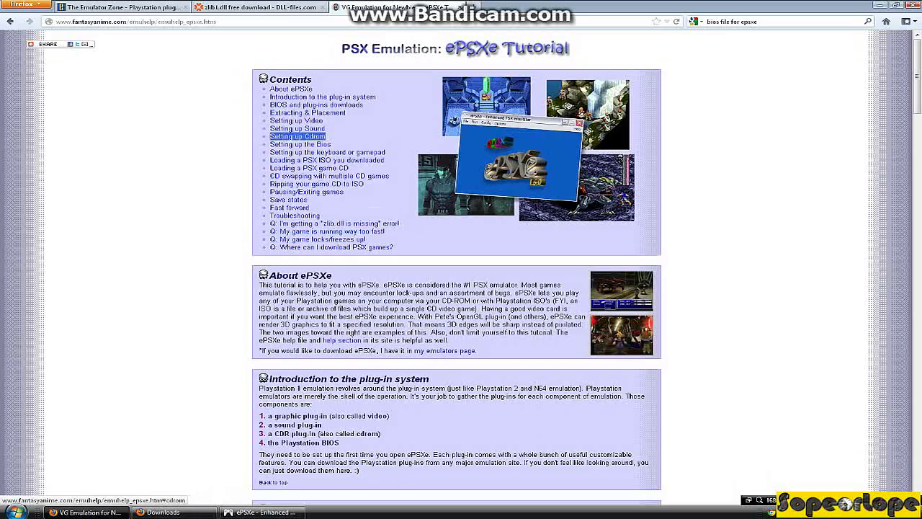
Download the Playstation 1 BIOS archive psx_bios.zip from the tutorial's BIOS and plug-ins downloads section.
{"action": "left_click", "coordinate": [315, 104]}
{"action": "scroll", "coordinate": [460, 266], "scroll_direction": "up", "scroll_amount": 2}
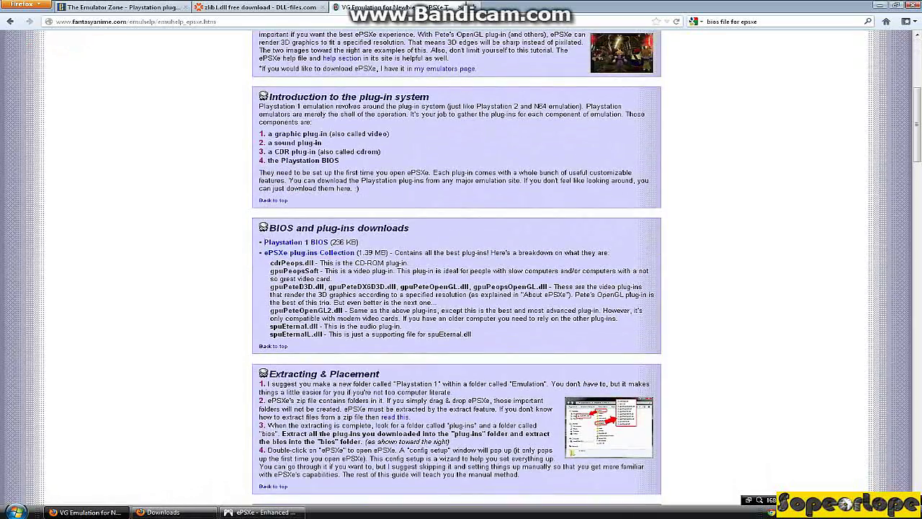
{"action": "left_click", "coordinate": [310, 242]}
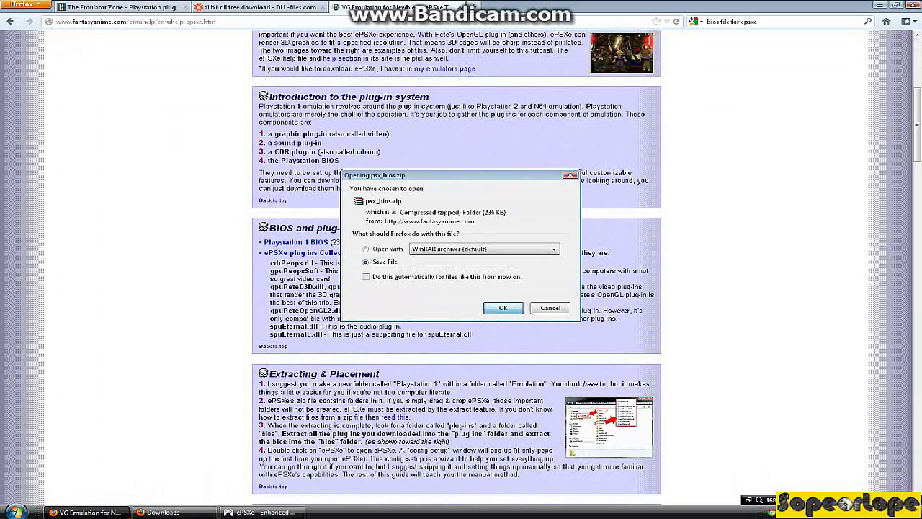
{"action": "key", "text": "Return"}
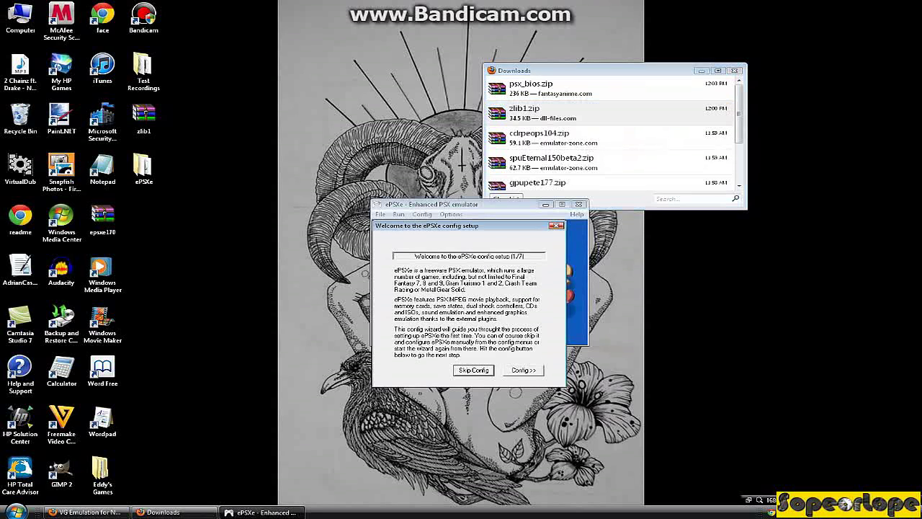
Skip the open config wizard, put the downloaded psx_bios.zip into the desktop ePSXe folder and open that folder.
{"action": "key", "text": "Return"}
{"action": "left_click_drag", "start_coordinate": [534, 90], "coordinate": [143, 167]}
{"action": "double_click", "coordinate": [143, 169]}
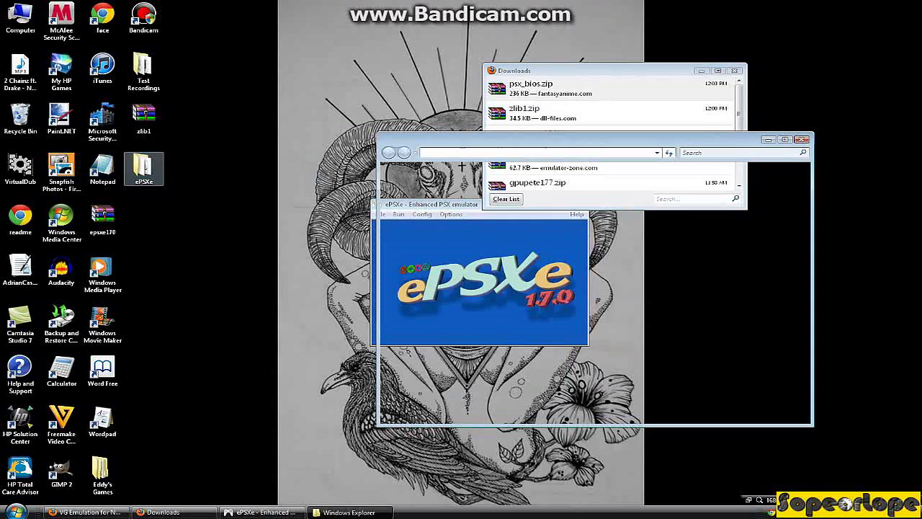
Extract the psx_bios archive in the ePSXe folder and move the extracted BIOS file into the bios folder.
{"action": "right_click", "coordinate": [512, 307]}
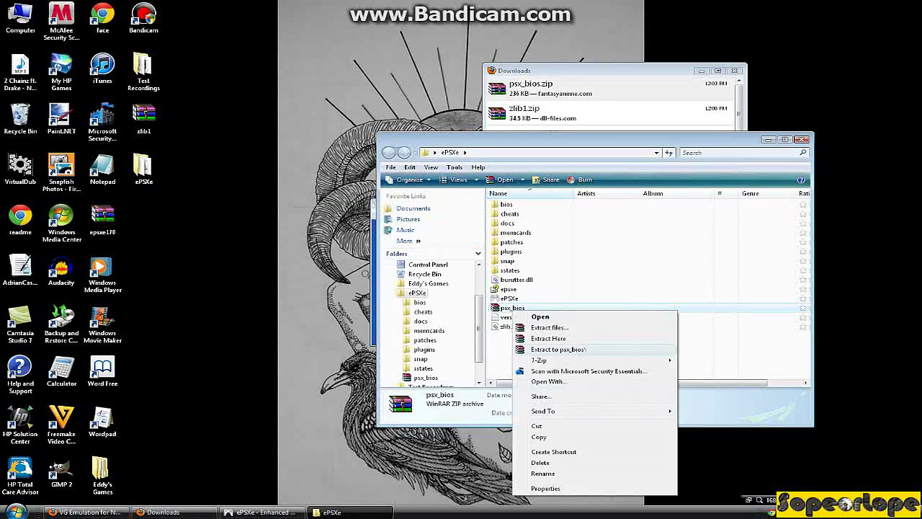
{"action": "left_click", "coordinate": [548, 338]}
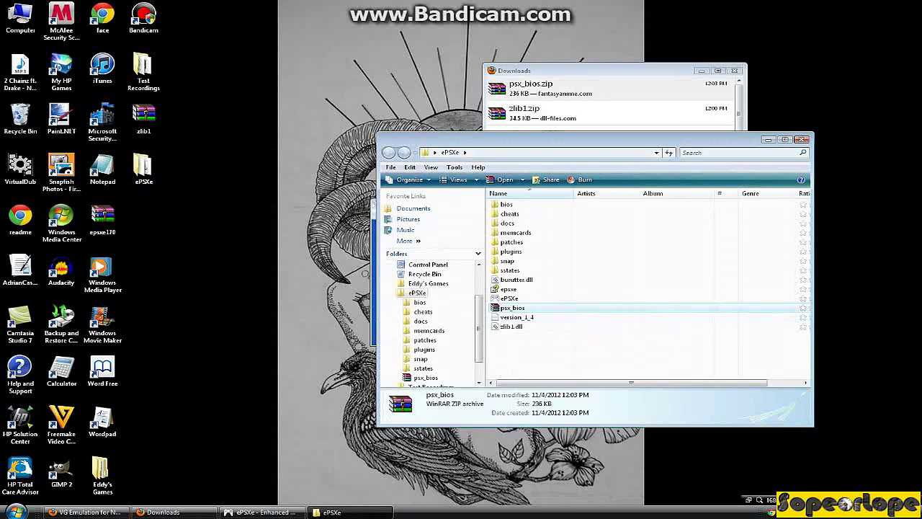
{"action": "left_click_drag", "start_coordinate": [515, 317], "coordinate": [508, 206]}
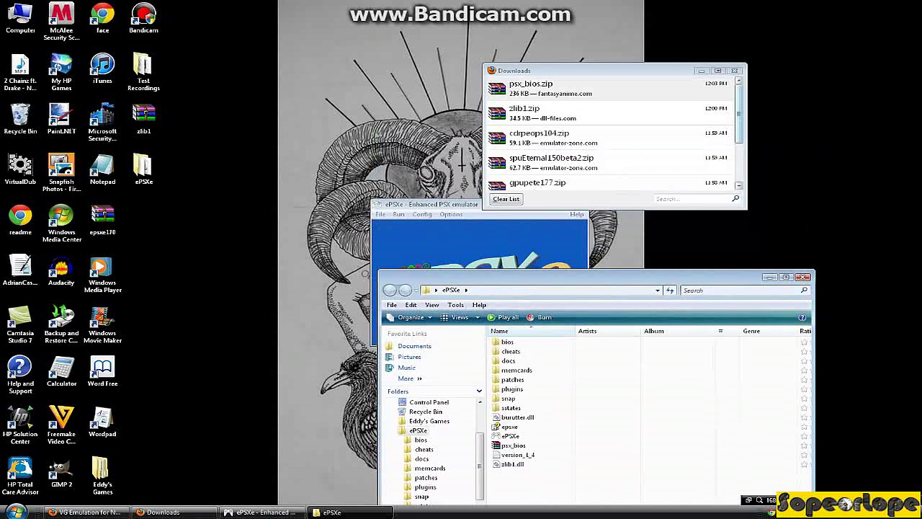
Restart ePSXe from its folder, closing the Downloads and folder windows.
{"action": "left_click", "coordinate": [380, 213]}
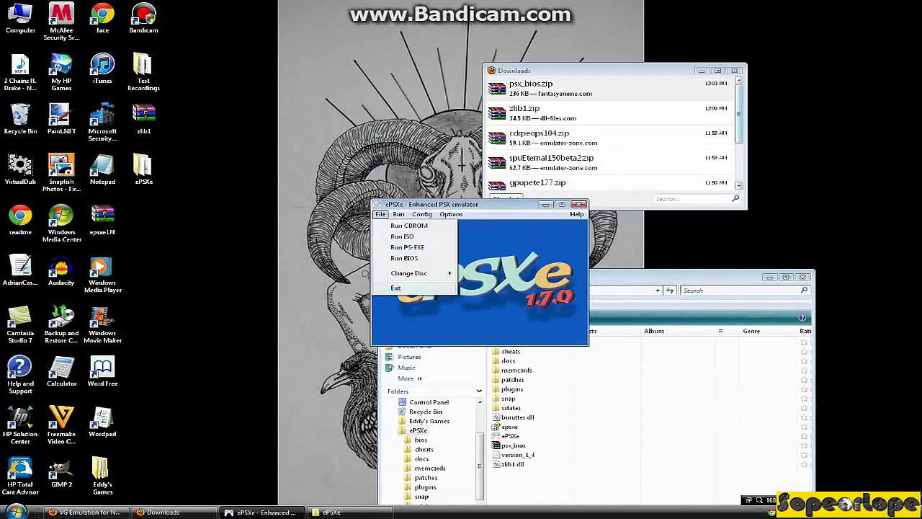
{"action": "left_click", "coordinate": [395, 287]}
{"action": "left_click", "coordinate": [734, 70]}
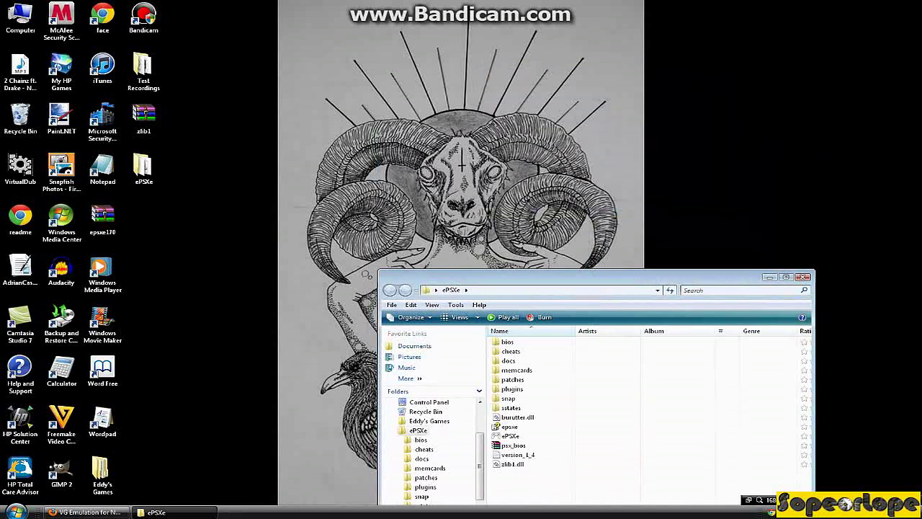
{"action": "left_click_drag", "start_coordinate": [576, 276], "coordinate": [517, 100]}
{"action": "double_click", "coordinate": [451, 259]}
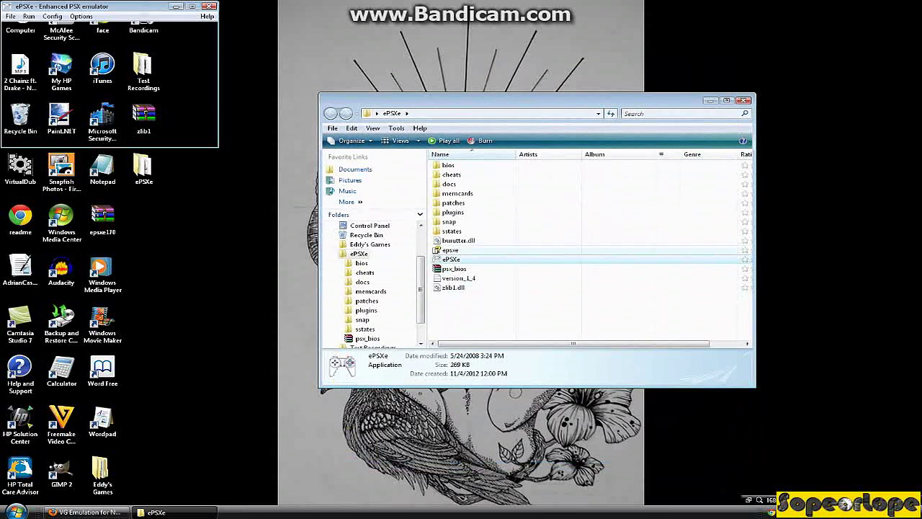
{"action": "left_click", "coordinate": [742, 100]}
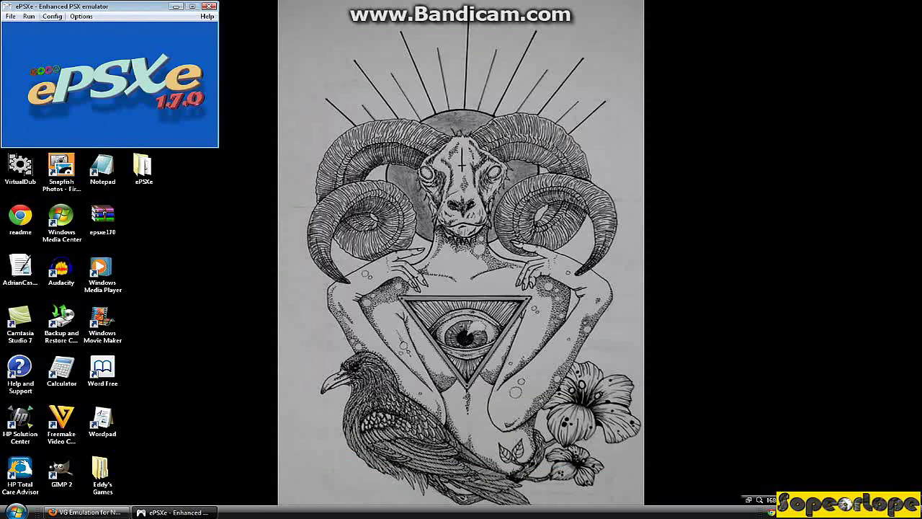
Run the ePSXe configuration wizard and accept the scph1001 - USA (Recommended) BIOS.
{"action": "left_click_drag", "start_coordinate": [52, 6], "coordinate": [412, 114]}
{"action": "left_click", "coordinate": [412, 124]}
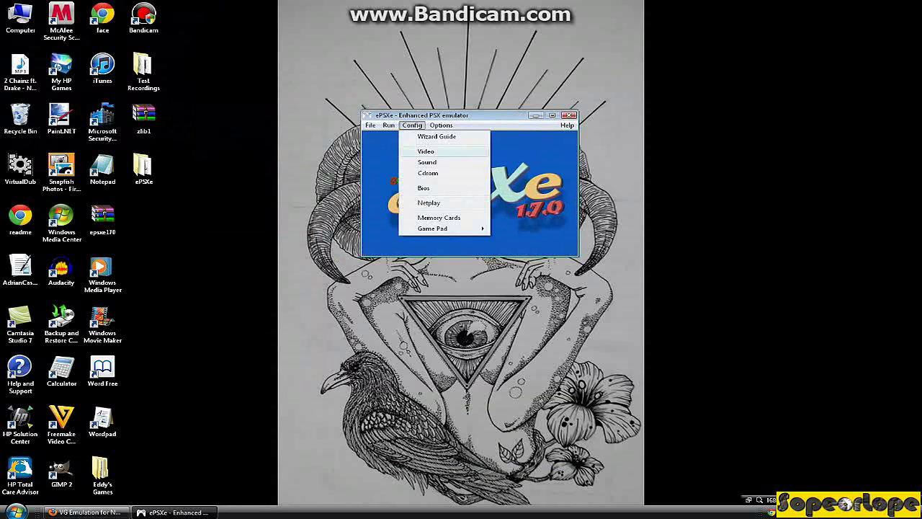
{"action": "left_click", "coordinate": [437, 136]}
{"action": "left_click", "coordinate": [513, 280]}
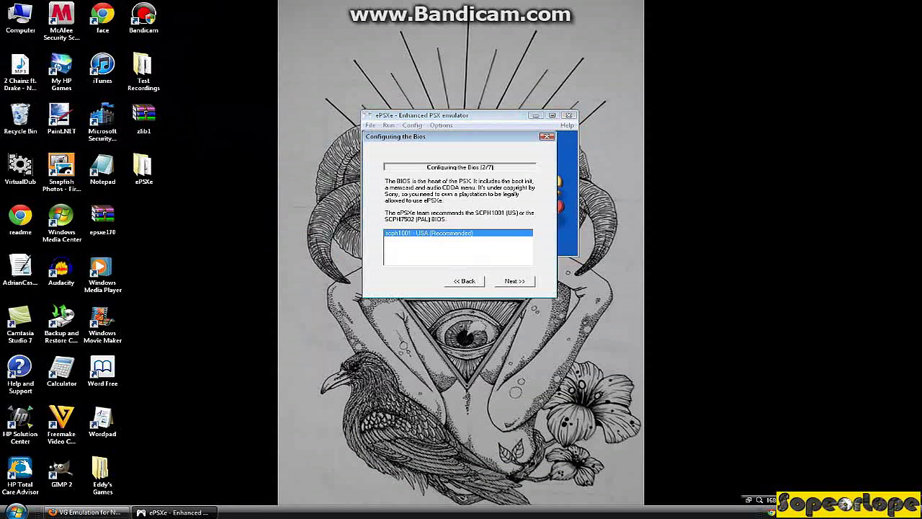
{"action": "left_click", "coordinate": [514, 281]}
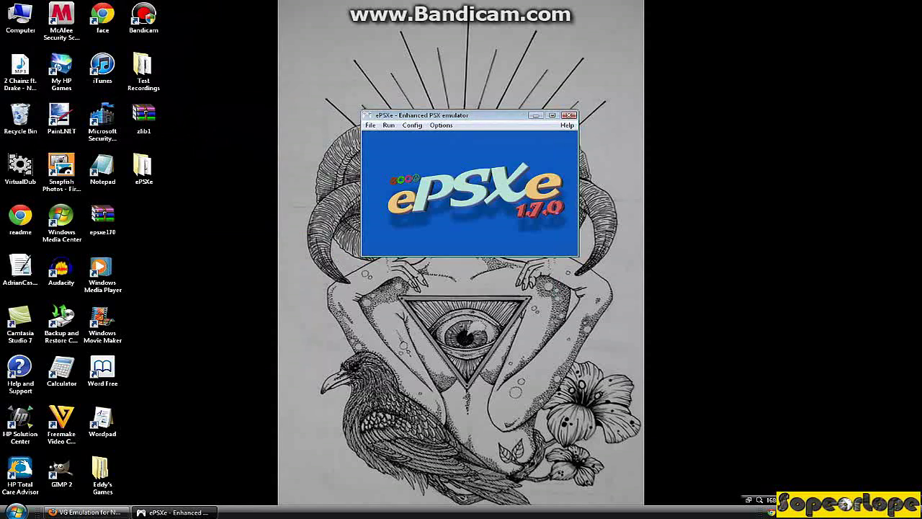
Look through the Pete's video drivers listed on the wizard's video page.
{"action": "key", "text": "Up"}
{"action": "key", "text": "Up"}
{"action": "key", "text": "Down"}
{"action": "key", "text": "Down"}
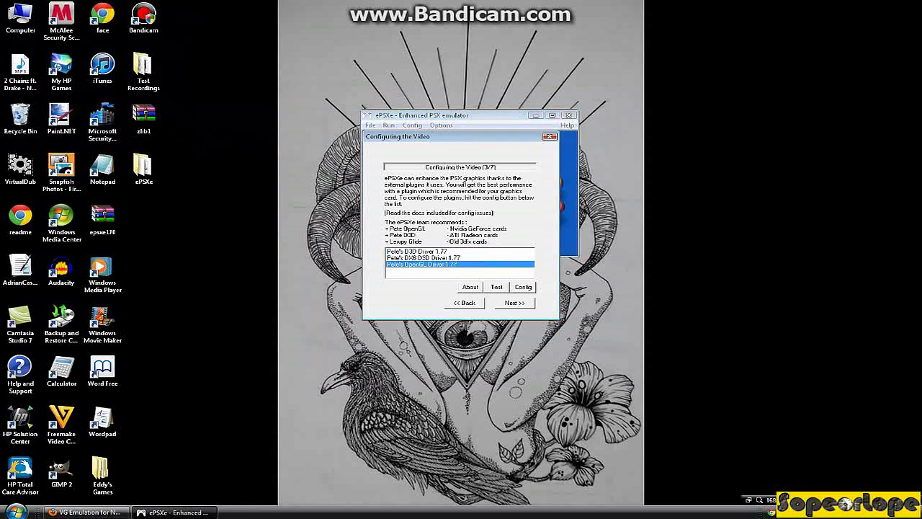
{"action": "key", "text": "Up"}
{"action": "key", "text": "Up"}
{"action": "key", "text": "Down"}
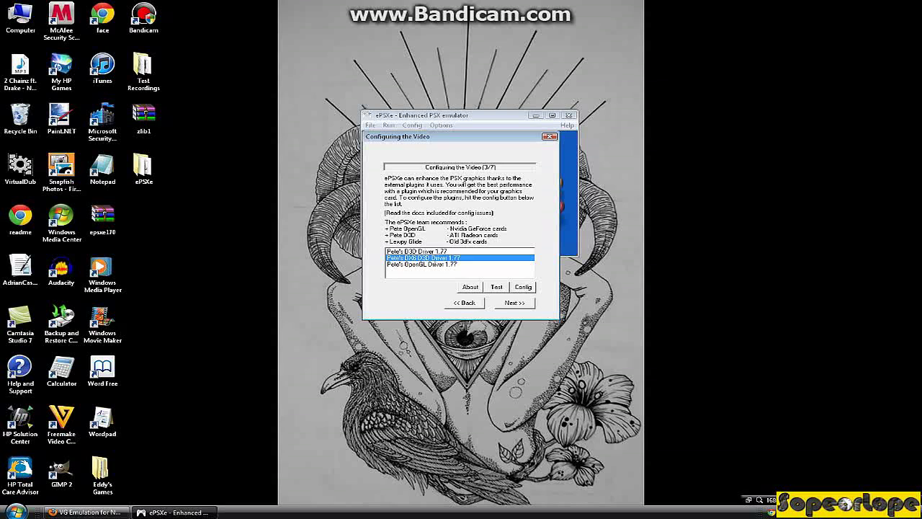
{"action": "key", "text": "Down"}
{"action": "key", "text": "Up"}
{"action": "key", "text": "Up"}
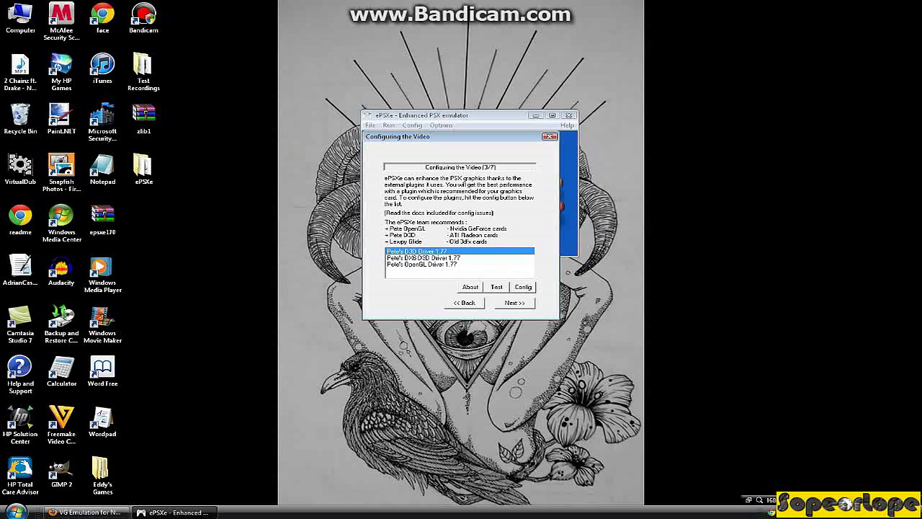
Choose Pete's OpenGL Driver 1.77 as the video plugin and apply its Nice default settings.
{"action": "left_click", "coordinate": [422, 264]}
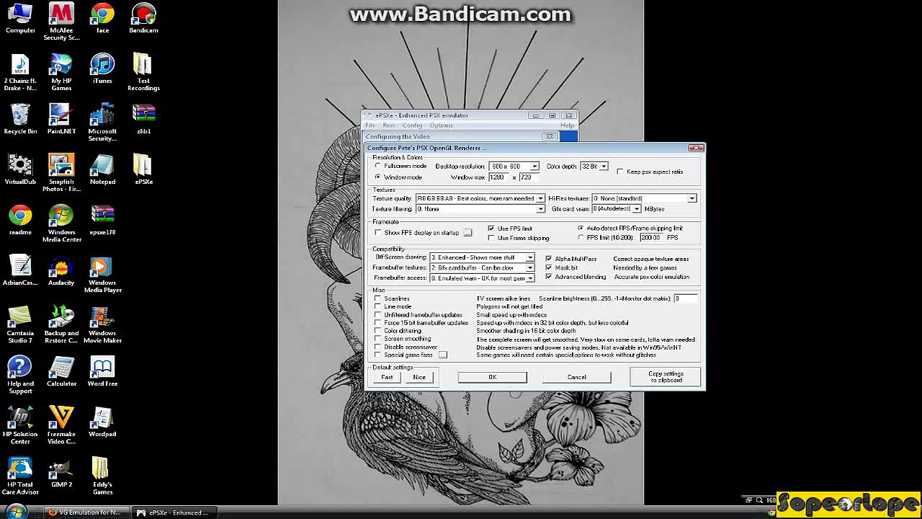
{"action": "left_click", "coordinate": [420, 377]}
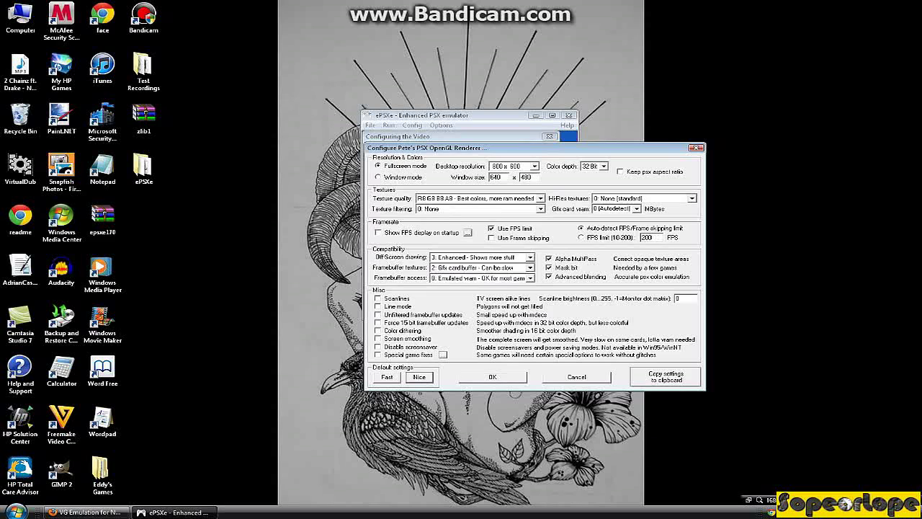
{"action": "left_click", "coordinate": [492, 377]}
{"action": "left_click", "coordinate": [515, 302]}
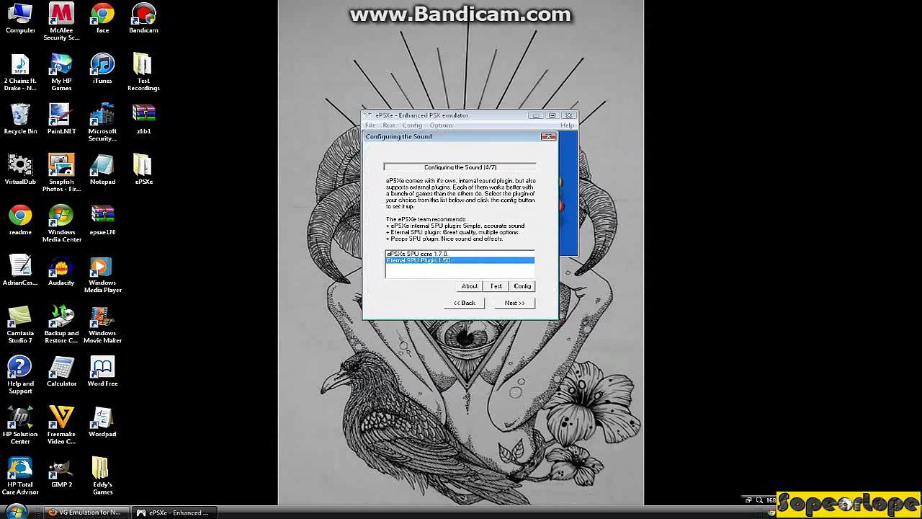
Accept Eternal SPU Plugin 1.50 for sound and select ePSXe CDR WNT/W2K core 1.7.0 as the CD-ROM plugin.
{"action": "left_click", "coordinate": [514, 303]}
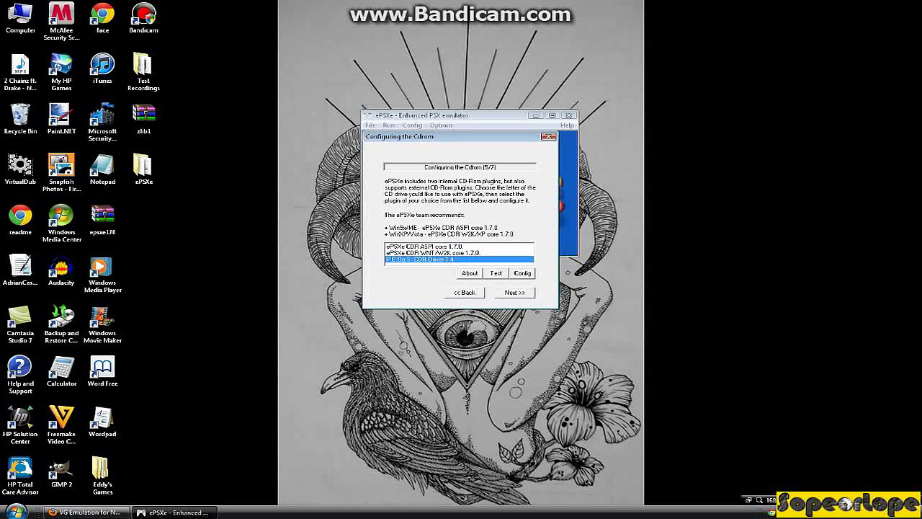
{"action": "key", "text": "Return"}
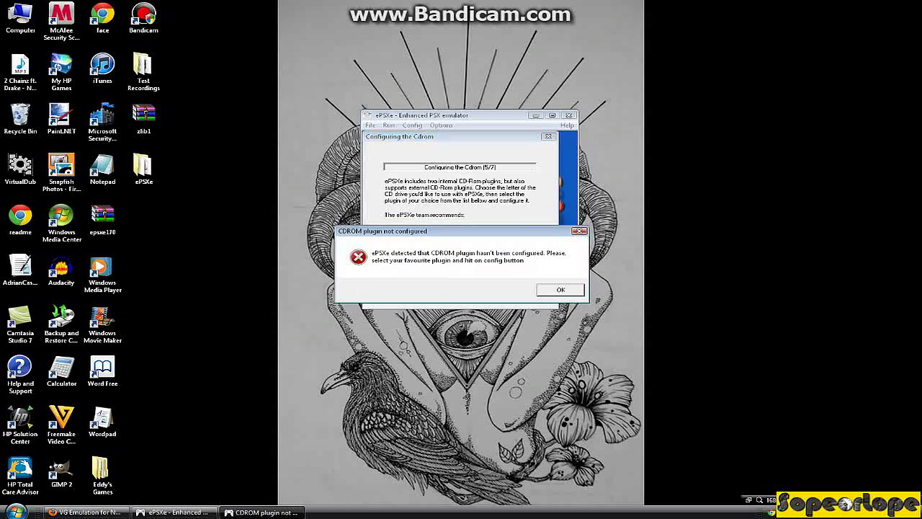
{"action": "key", "text": "Return"}
{"action": "left_click", "coordinate": [459, 252]}
{"action": "left_click", "coordinate": [459, 245]}
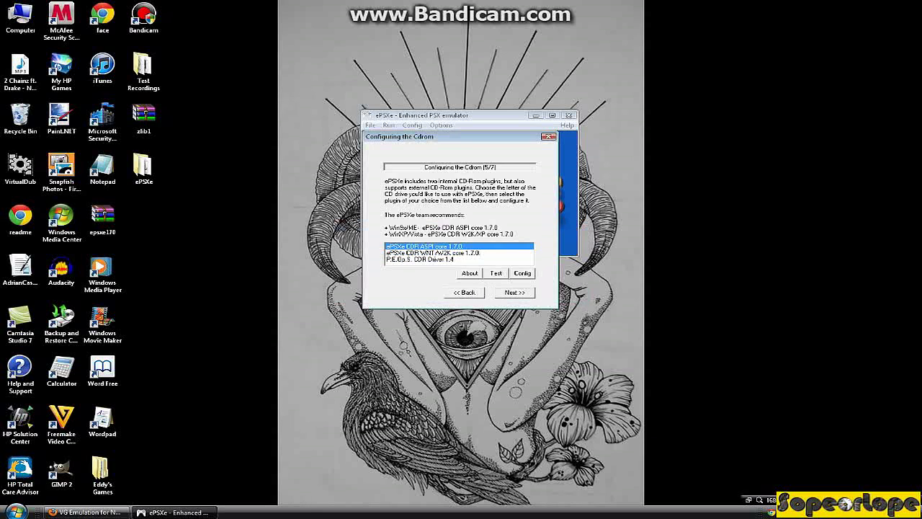
{"action": "left_click", "coordinate": [459, 252]}
{"action": "left_click", "coordinate": [458, 246]}
{"action": "left_click", "coordinate": [459, 252]}
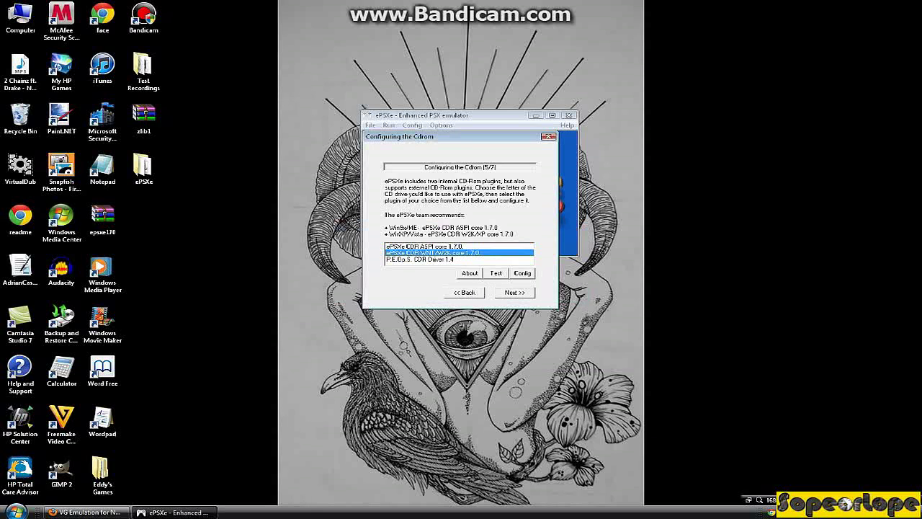
Keep ePSXe CDR WNT/W2K core 1.7.0 as the CD-ROM plugin and continue to the pad configuration.
{"action": "left_click", "coordinate": [459, 259]}
{"action": "left_click", "coordinate": [459, 252]}
{"action": "left_click", "coordinate": [514, 292]}
Open the Controller 1 mapping, accept it, and finish the configuration wizard.
{"action": "left_click", "coordinate": [424, 268]}
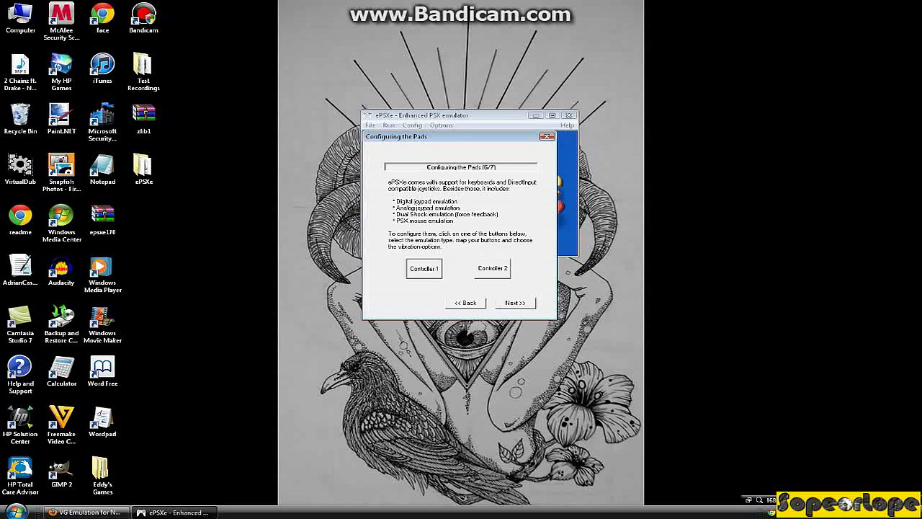
{"action": "left_click", "coordinate": [674, 364]}
{"action": "key", "text": "Return"}
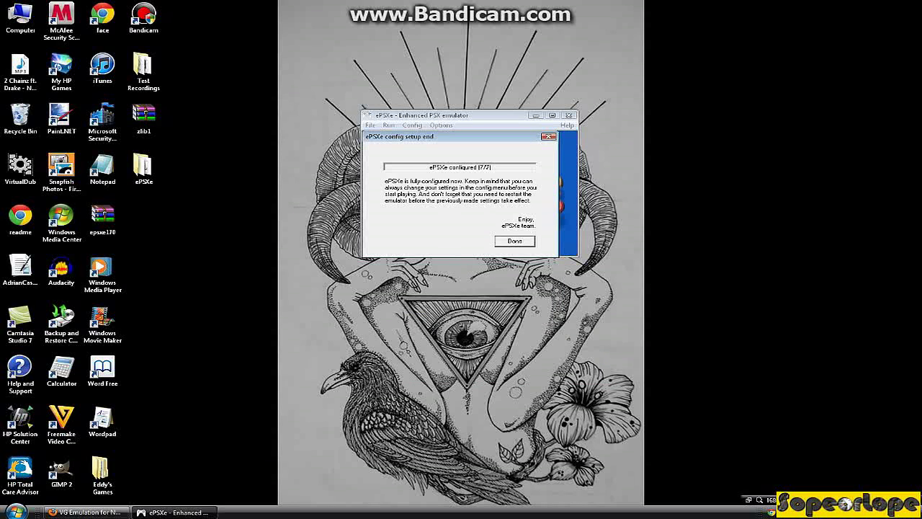
{"action": "key", "text": "Return"}
{"action": "key", "text": "alt+c"}
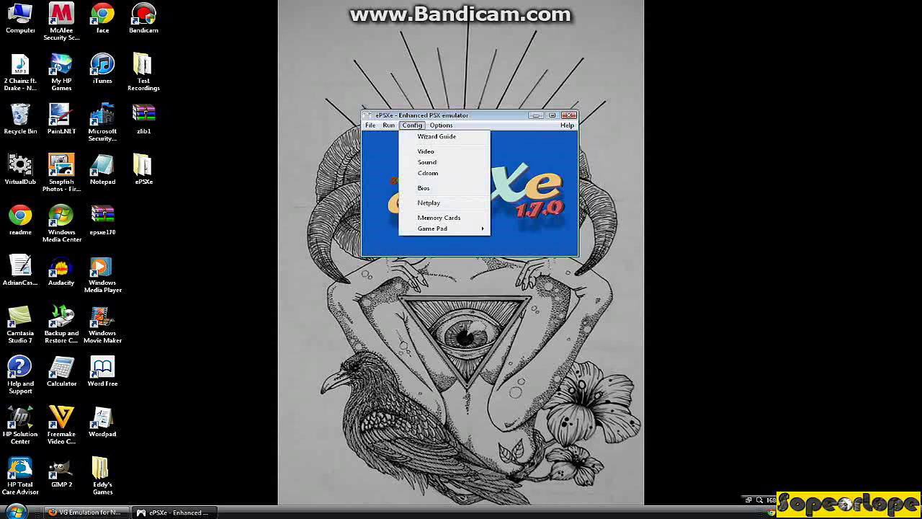
{"action": "left_click", "coordinate": [143, 167]}
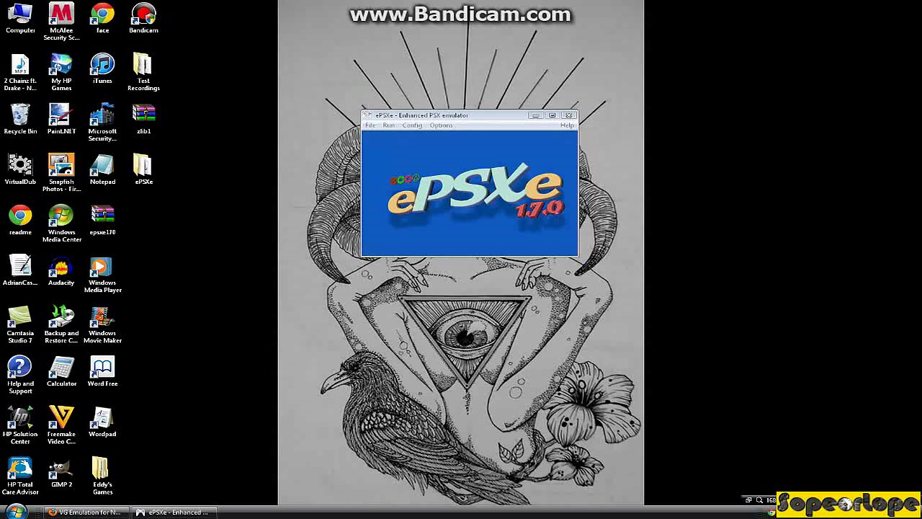
{"action": "left_click", "coordinate": [412, 124]}
{"action": "mouse_move", "coordinate": [370, 124]}
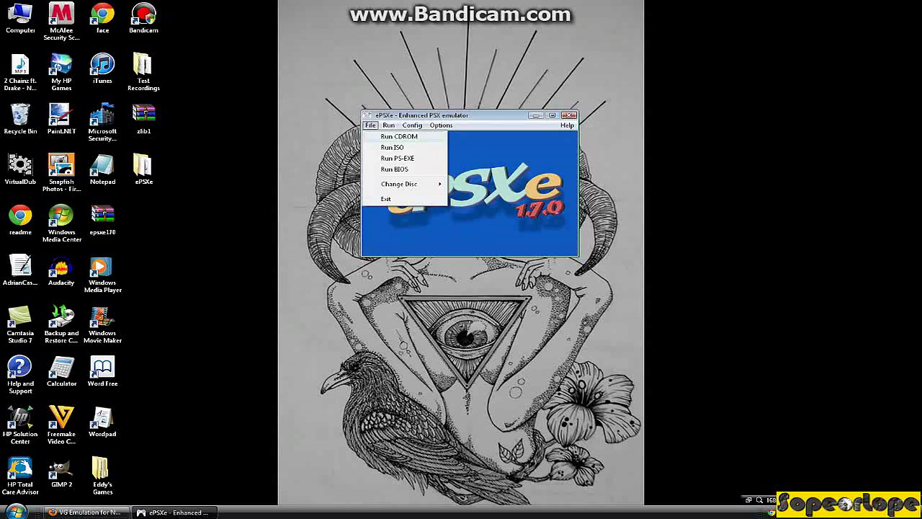
{"action": "left_click", "coordinate": [392, 147]}
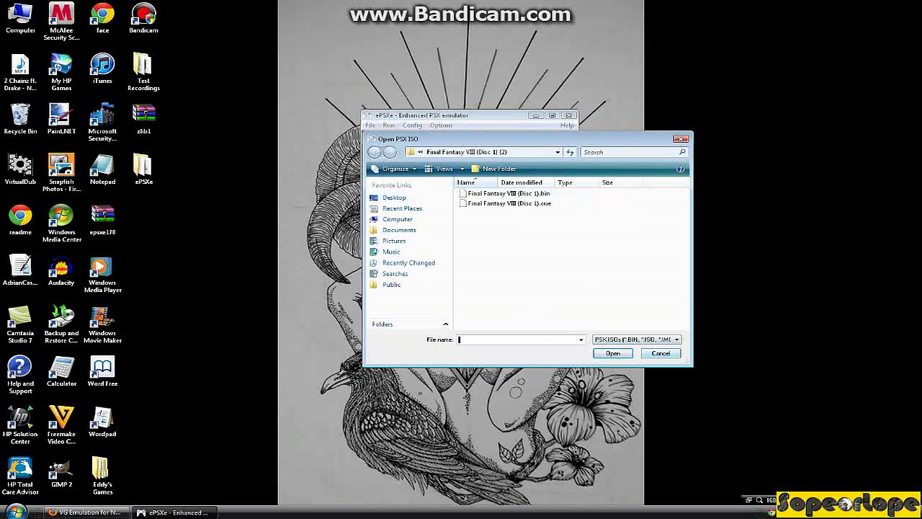
{"action": "key", "text": "Escape"}
Review the configuration of Pete's PSX OpenGL Renderer and close the video settings.
{"action": "left_click", "coordinate": [412, 124]}
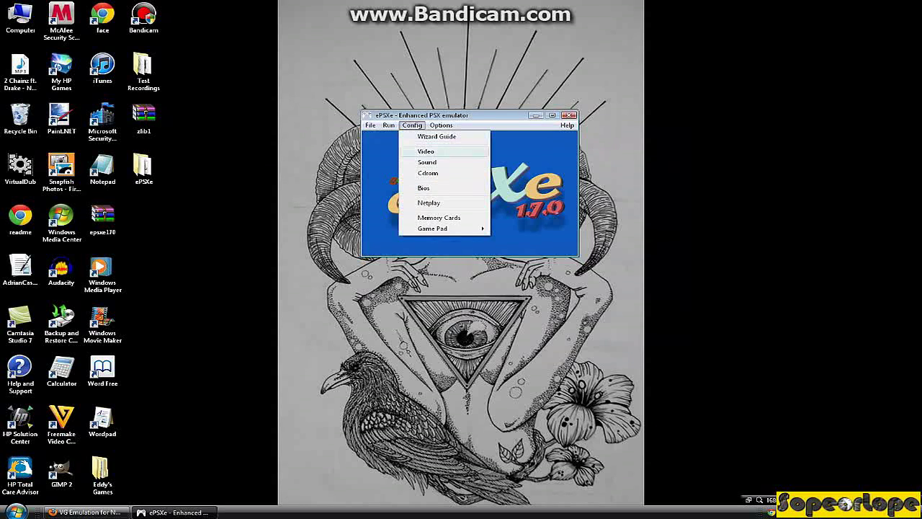
{"action": "left_click", "coordinate": [421, 151]}
{"action": "left_click", "coordinate": [452, 201]}
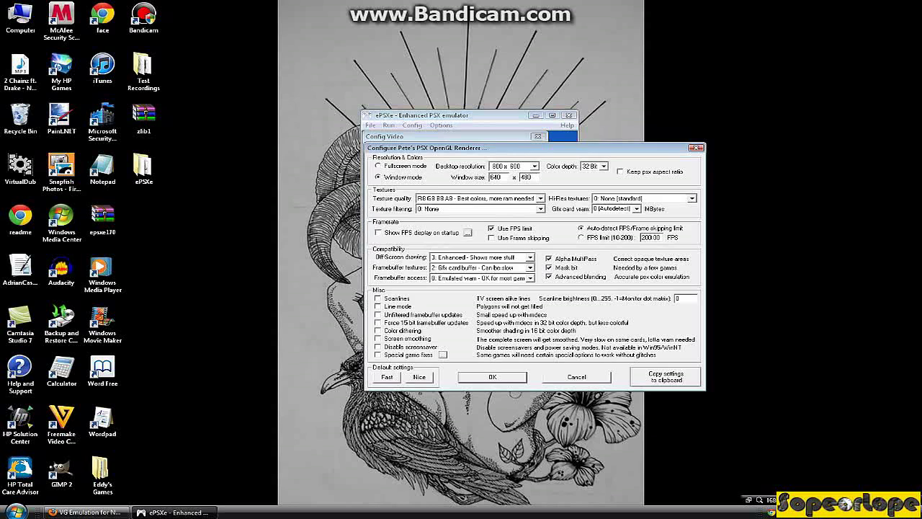
{"action": "key", "text": "Escape"}
{"action": "left_click", "coordinate": [425, 270]}
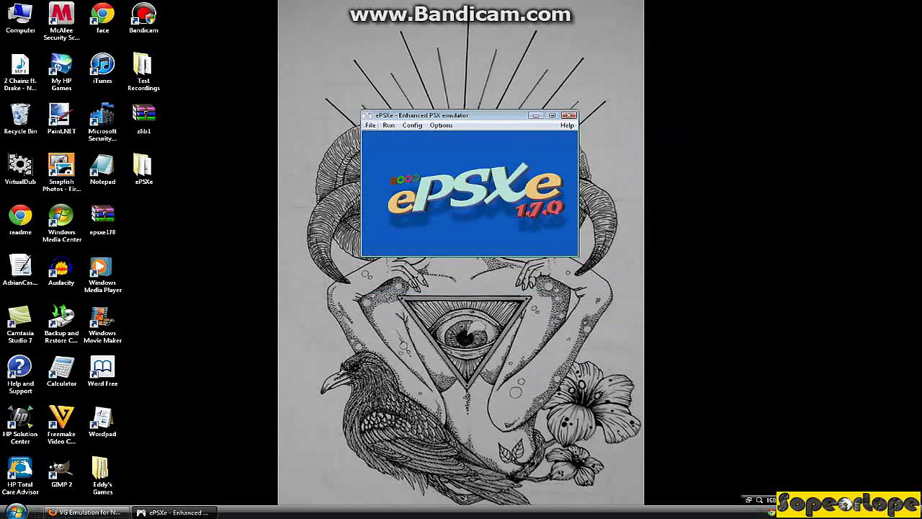
Exit the emulator, relaunch ePSXe from the ePSXe desktop folder and close the folder window.
{"action": "left_click", "coordinate": [370, 125]}
{"action": "left_click", "coordinate": [386, 199]}
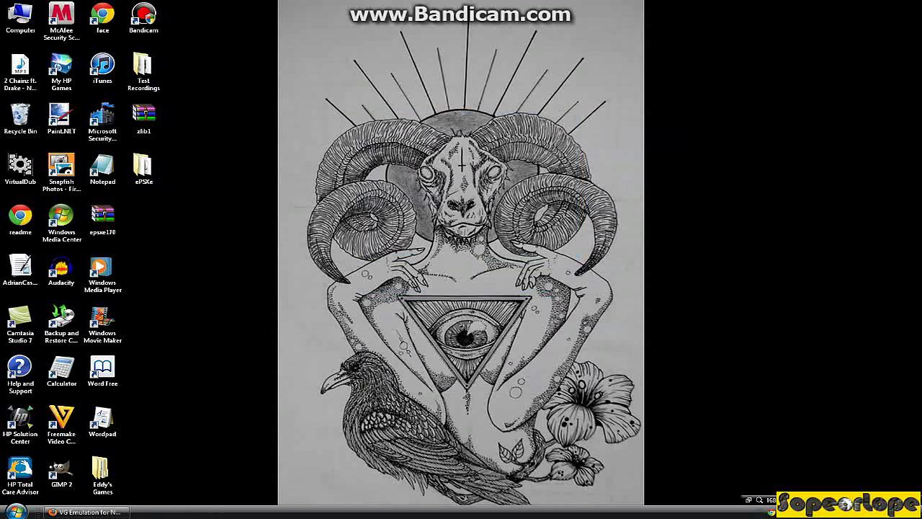
{"action": "double_click", "coordinate": [144, 169]}
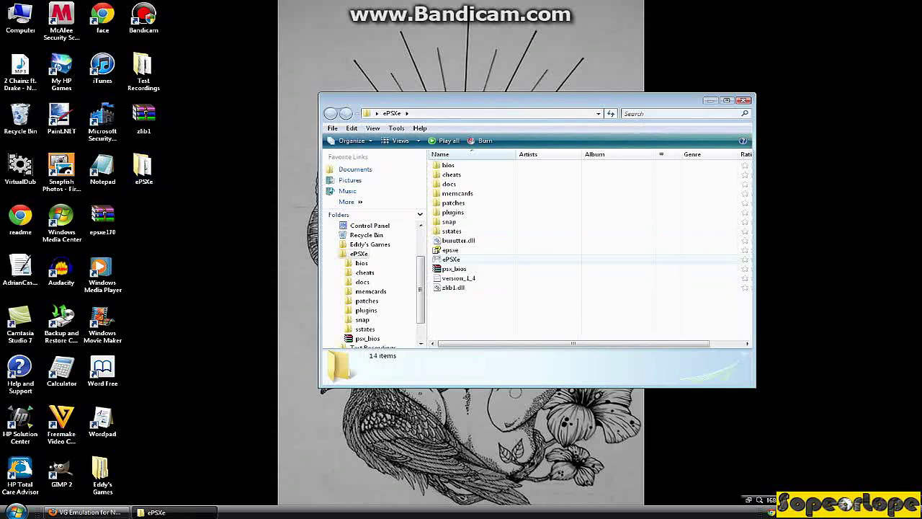
{"action": "double_click", "coordinate": [451, 259]}
{"action": "left_click", "coordinate": [743, 100]}
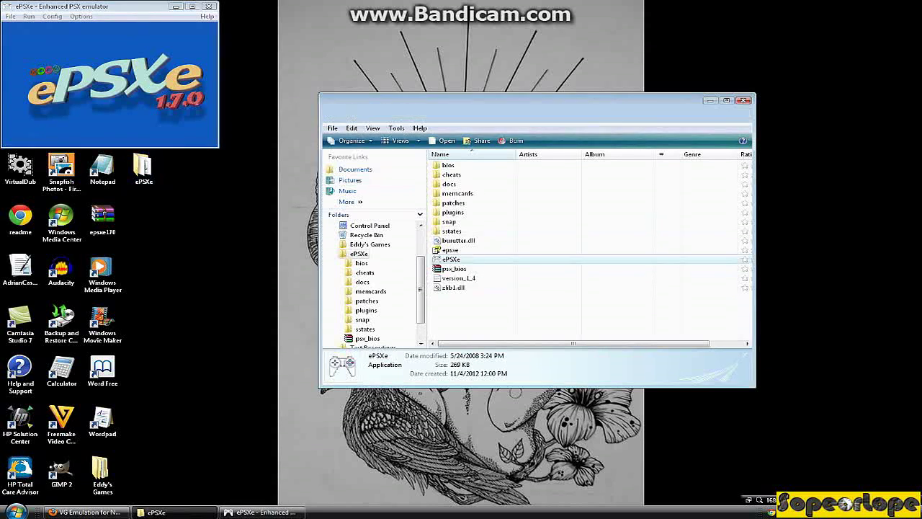
Run the Final Fantasy VIII (Disc 1).bin ISO in the emulator.
{"action": "left_click", "coordinate": [11, 16]}
{"action": "left_click", "coordinate": [32, 38]}
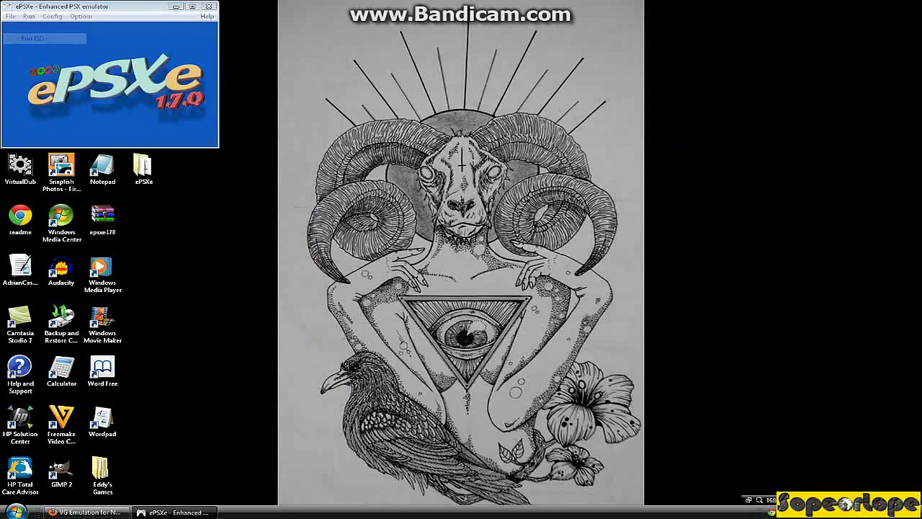
{"action": "double_click", "coordinate": [148, 85]}
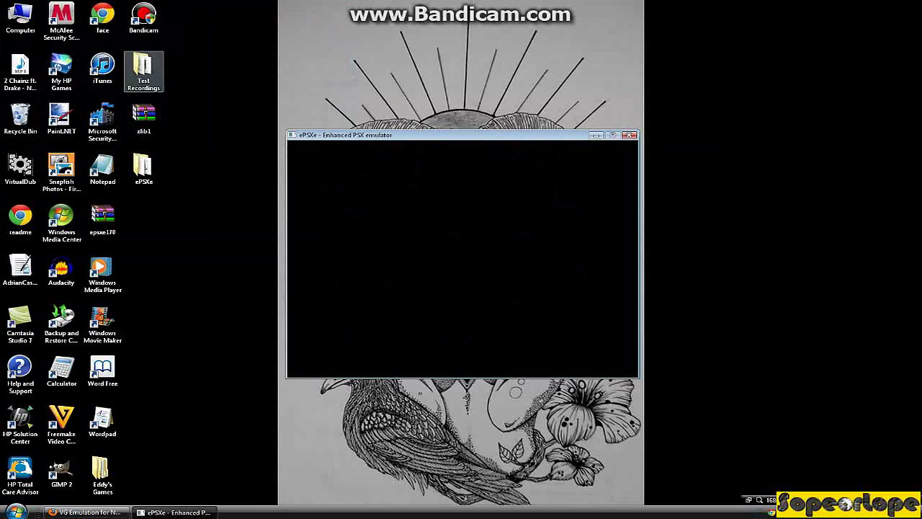